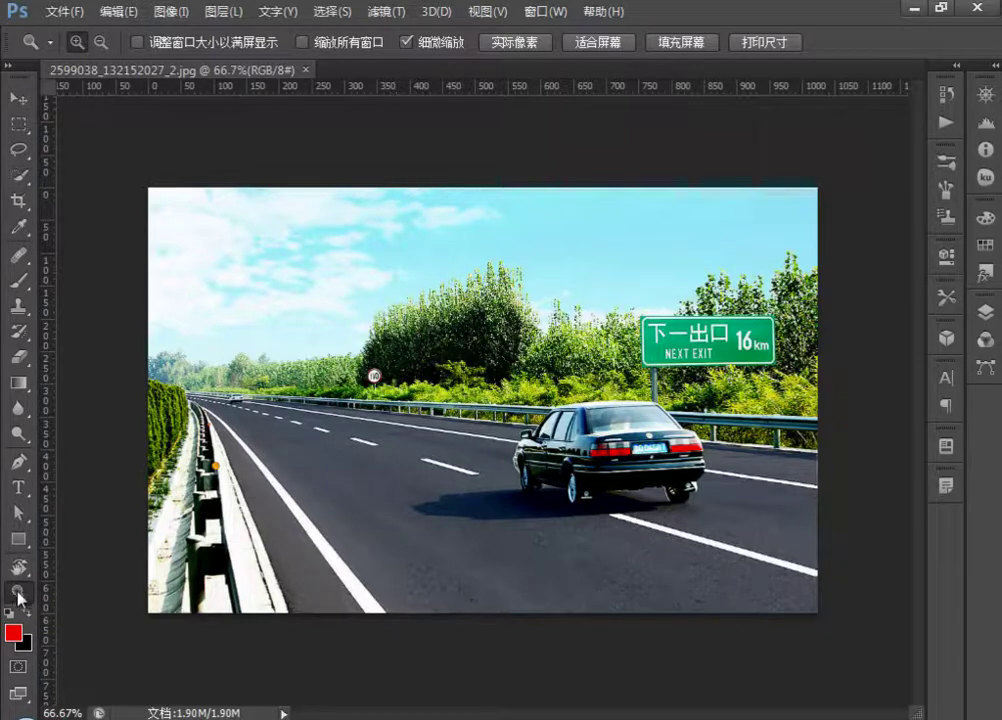
# Zoom into the trees and 110 sign of the highway photo, up to 300%
pyautogui.click(440, 345)
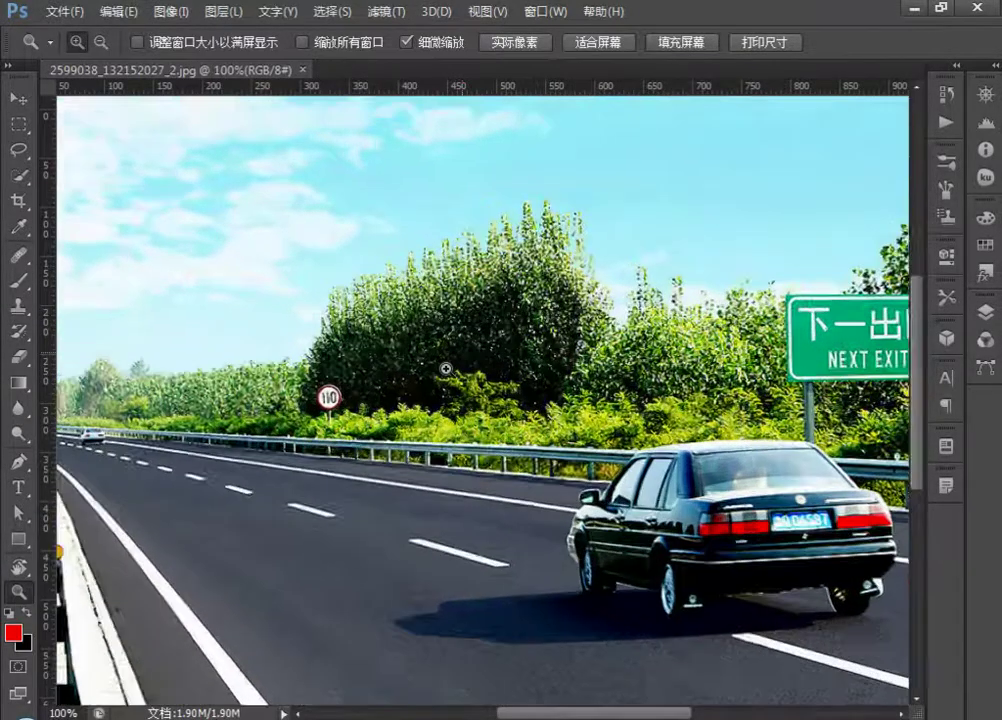
pyautogui.click(482, 342)
pyautogui.click(447, 376)
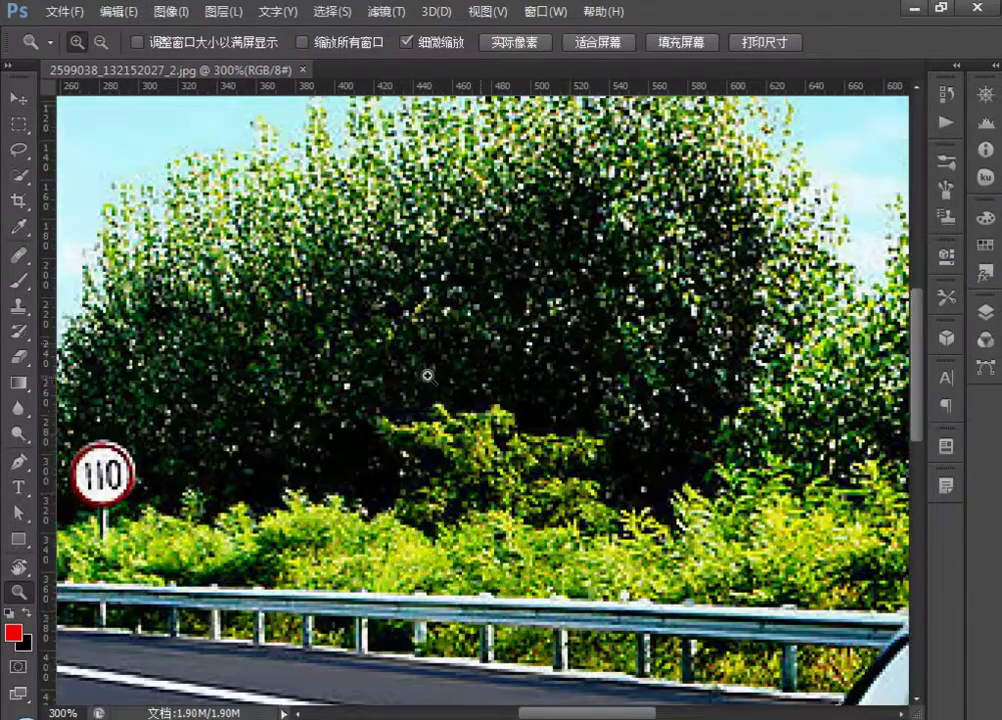
# Use the right-click Zoom Out, Zoom In and Zoom Out commands on the highway photo
pyautogui.rightClick(437, 297)
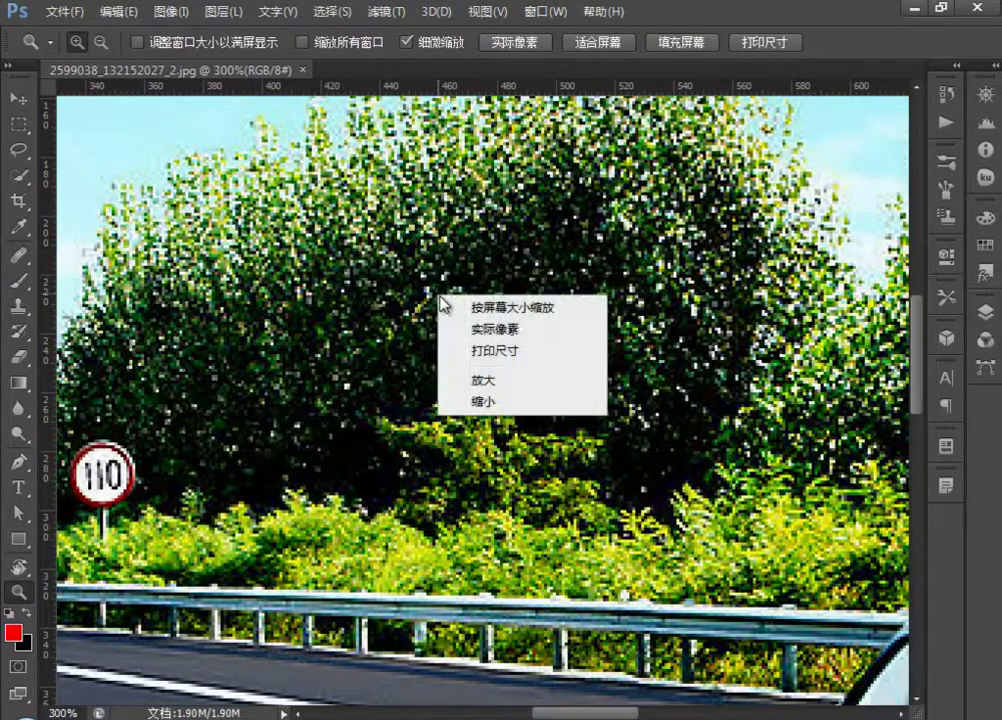
pyautogui.click(505, 403)
pyautogui.rightClick(466, 318)
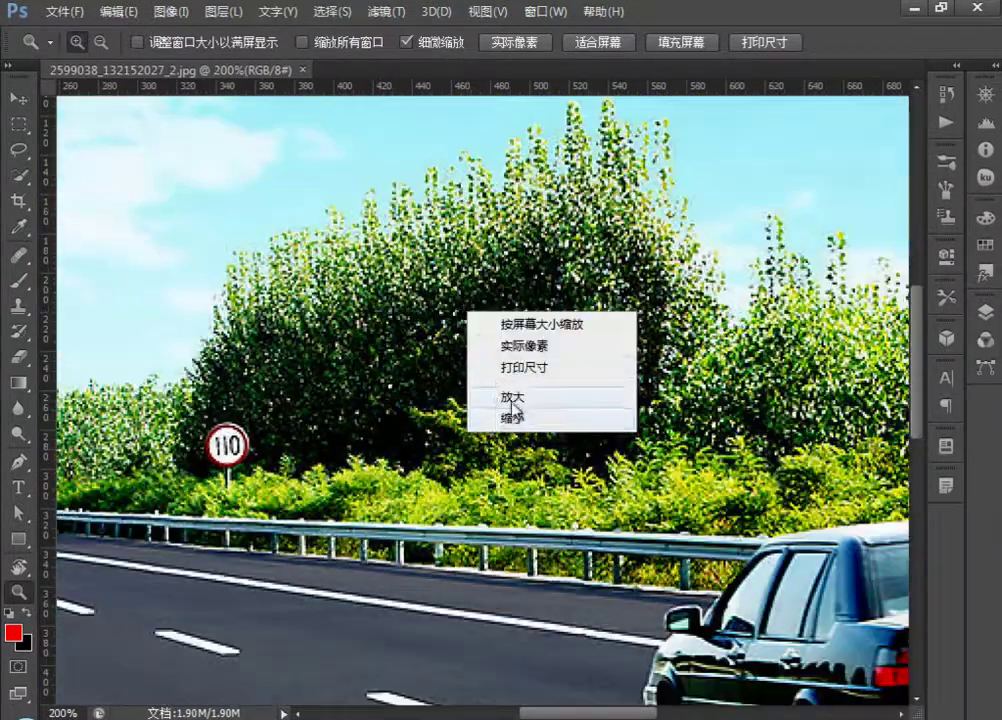
pyautogui.click(508, 400)
pyautogui.rightClick(472, 313)
pyautogui.click(516, 414)
# Show the photo at Actual Pixels, Fit on Screen and Print Size, then zoom in to 200%
pyautogui.rightClick(461, 308)
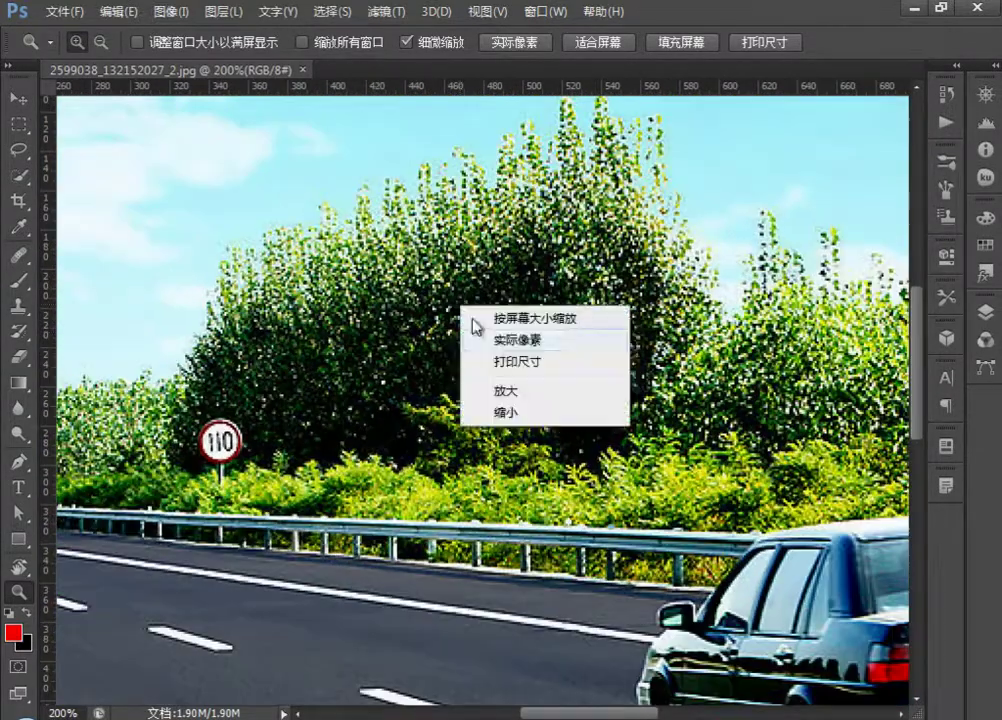
pyautogui.click(485, 341)
pyautogui.rightClick(504, 339)
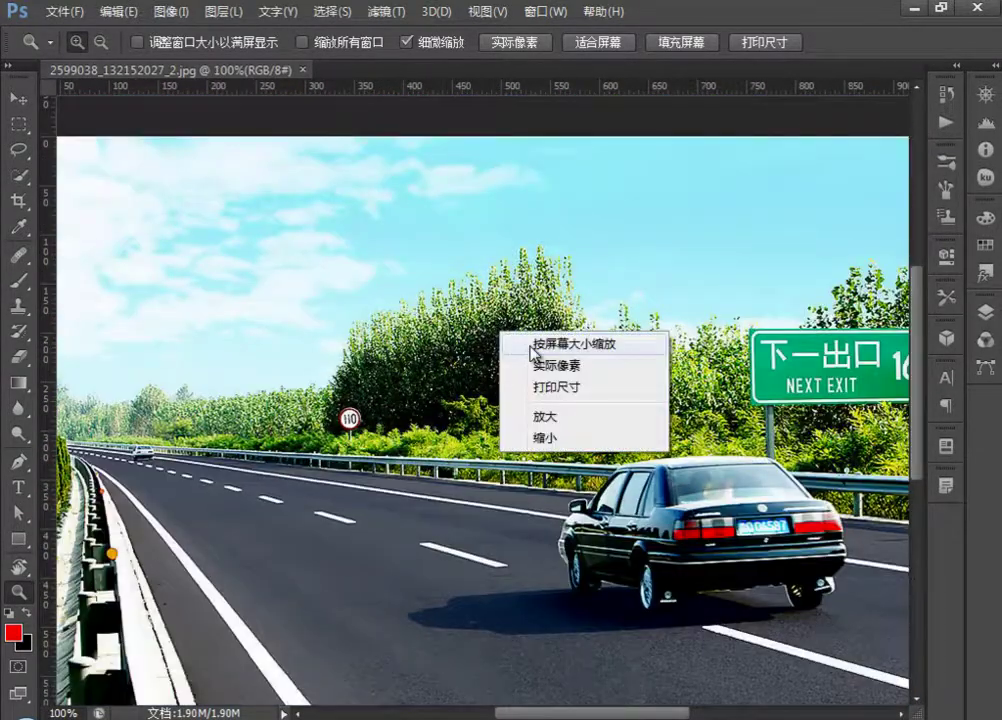
pyautogui.click(531, 345)
pyautogui.rightClick(477, 343)
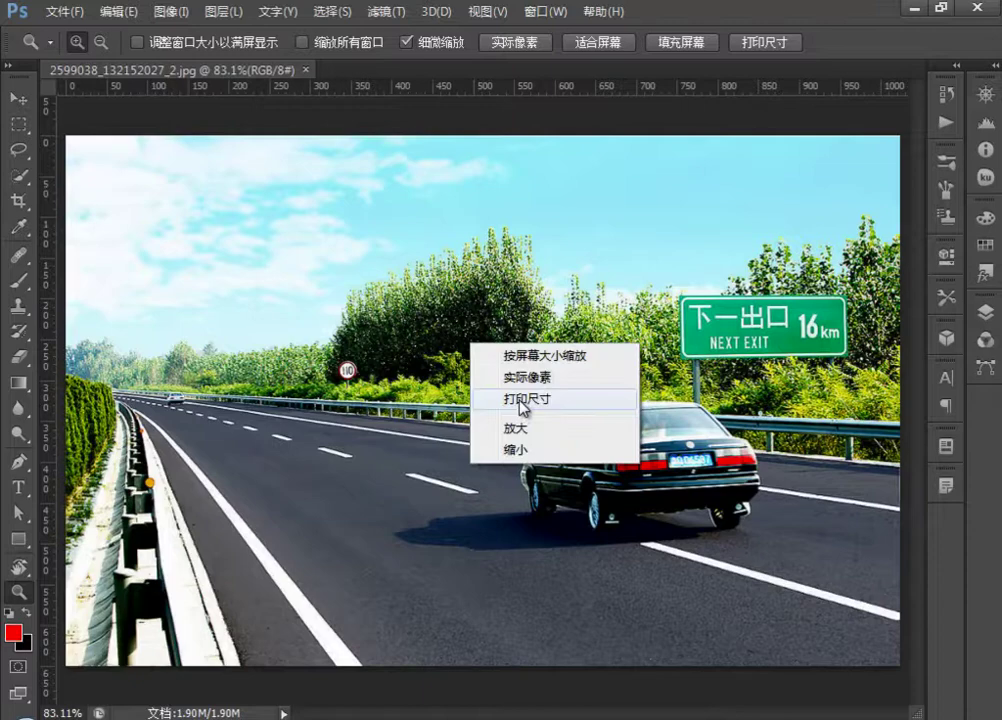
pyautogui.click(521, 400)
pyautogui.rightClick(445, 306)
pyautogui.click(478, 392)
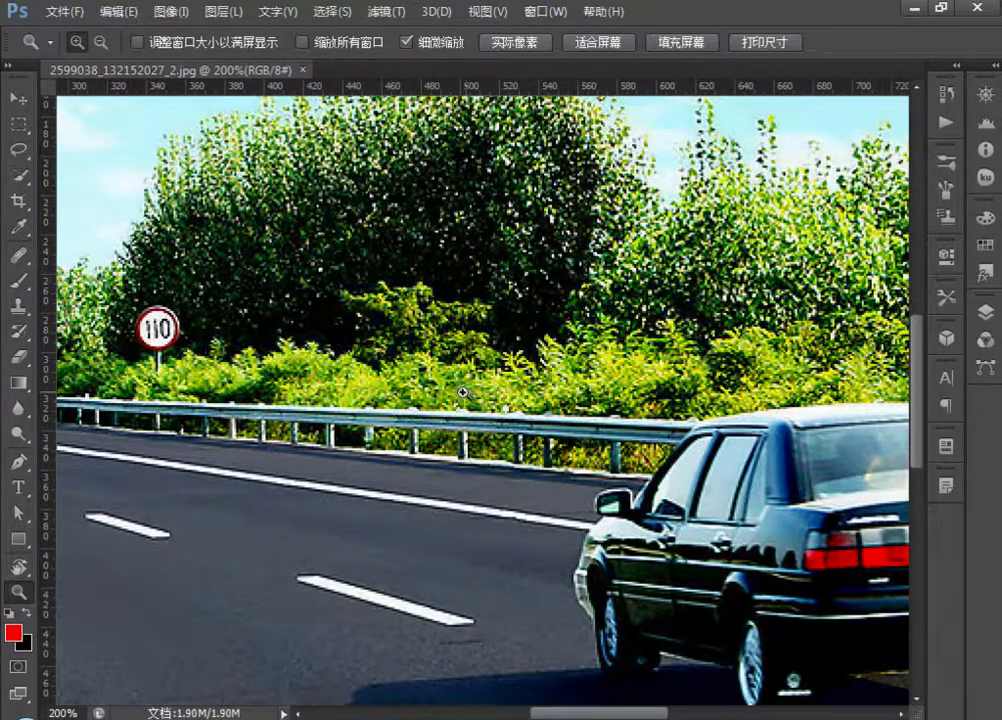
# Alt-click twice to zoom the highway photo out from 200% to 66.67%
pyautogui.press('alt')
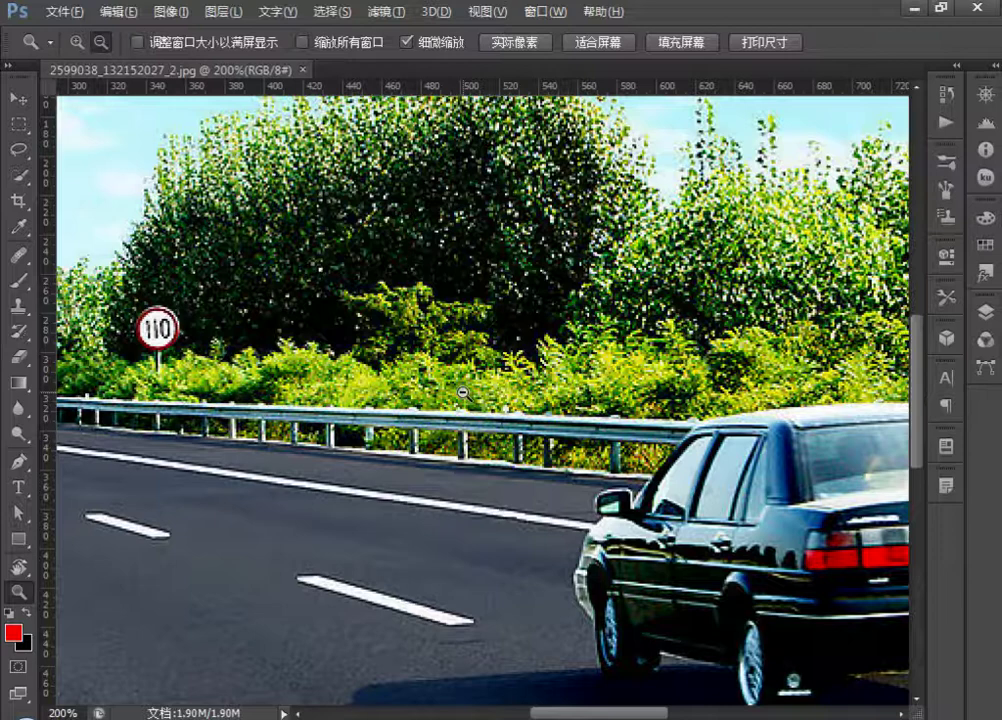
pyautogui.click(401, 533)
pyautogui.click(401, 533)
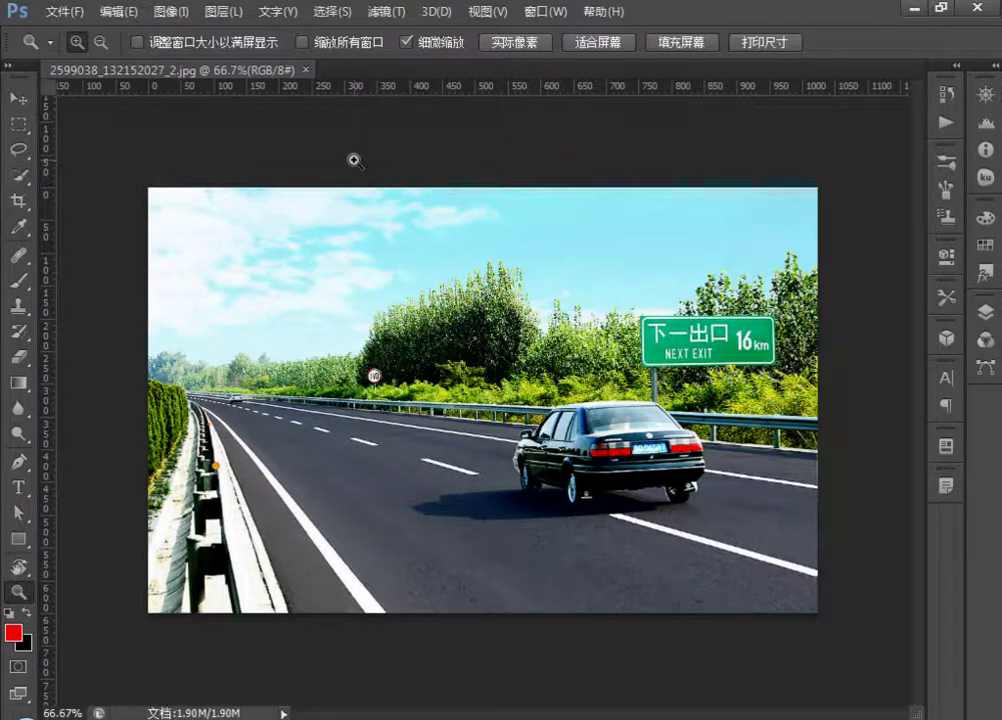
# Enable Resize Windows to Fit, zoom to 100%, pan around, then zoom out to 75.1%
pyautogui.click(139, 43)
pyautogui.click(445, 312)
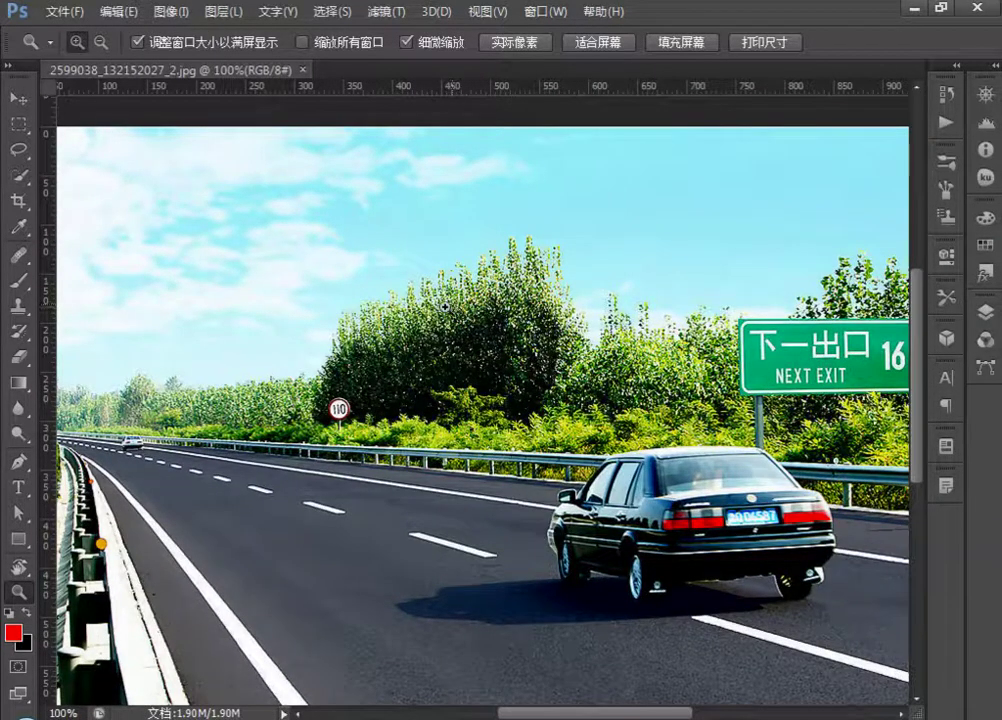
pyautogui.moveTo(919, 347)
pyautogui.mouseDown()
pyautogui.moveTo(924, 458)
pyautogui.moveTo(917, 336)
pyautogui.moveTo(915, 355)
pyautogui.mouseUp()
pyautogui.moveTo(604, 714)
pyautogui.mouseDown()
pyautogui.moveTo(555, 713)
pyautogui.moveTo(653, 710)
pyautogui.moveTo(590, 708)
pyautogui.moveTo(598, 712)
pyautogui.mouseUp()
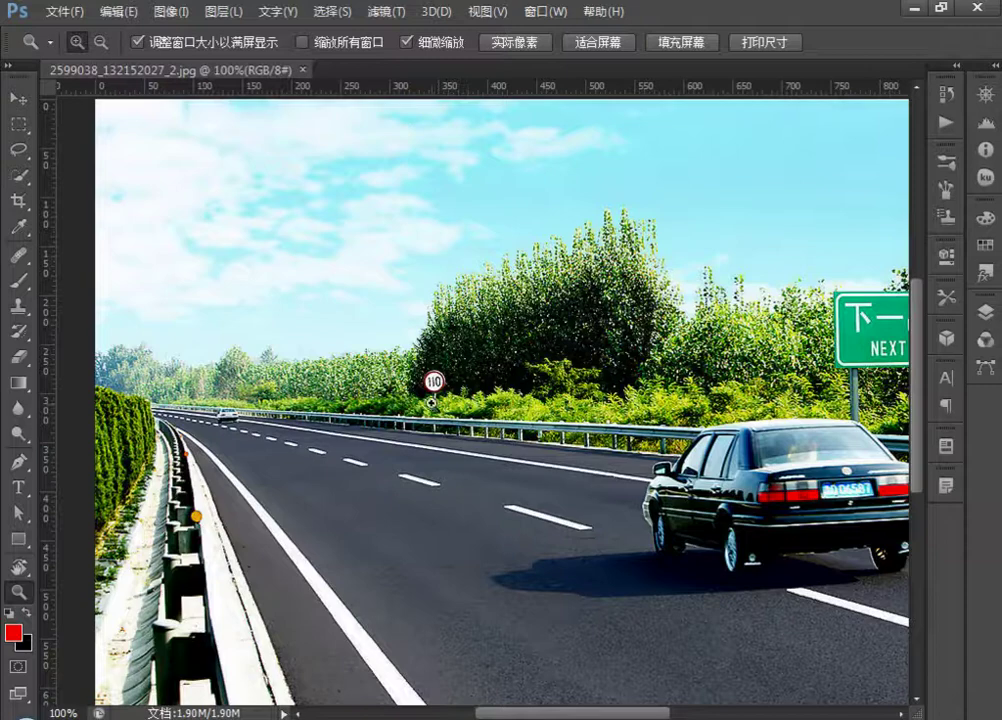
pyautogui.keyDown('alt'); pyautogui.click(369, 296); pyautogui.keyUp('alt')
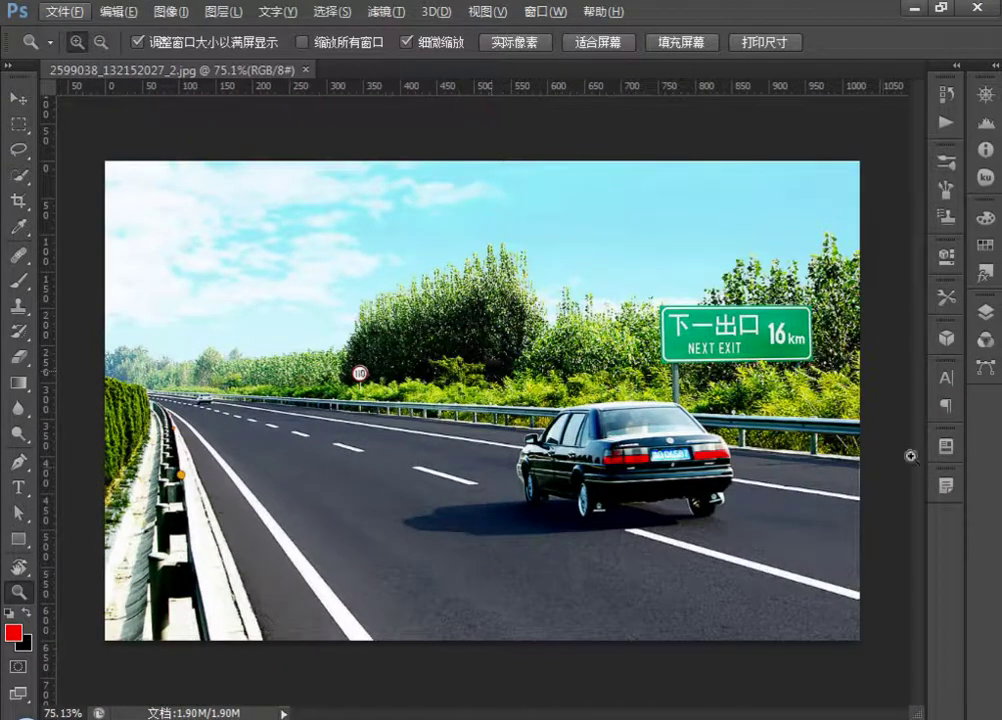
pyautogui.click(945, 8)
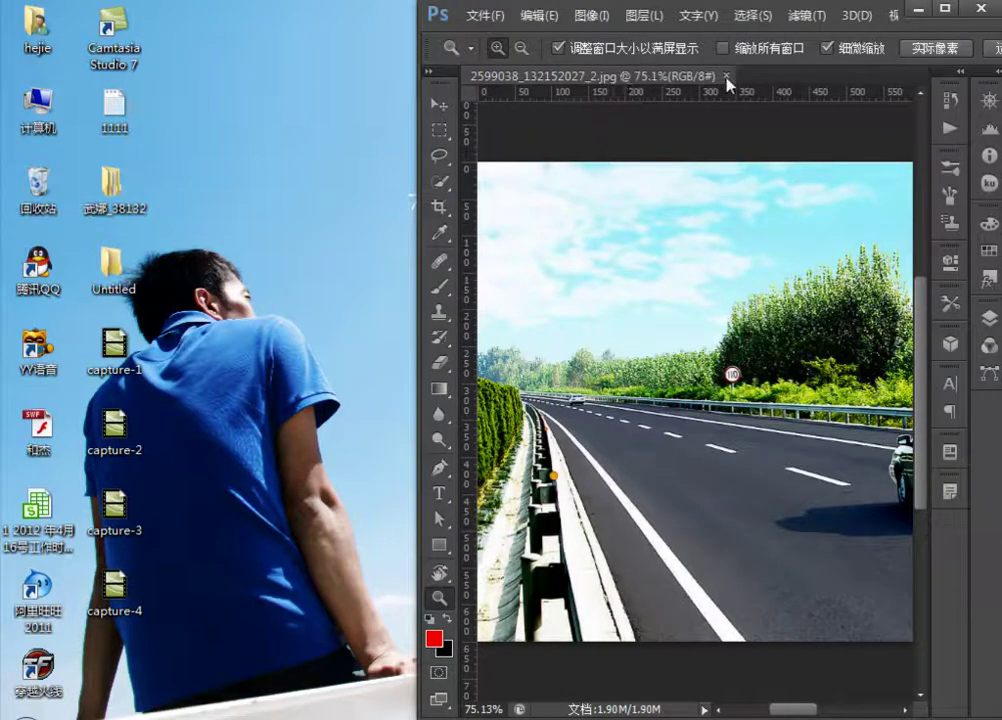
pyautogui.doubleClick(740, 8)
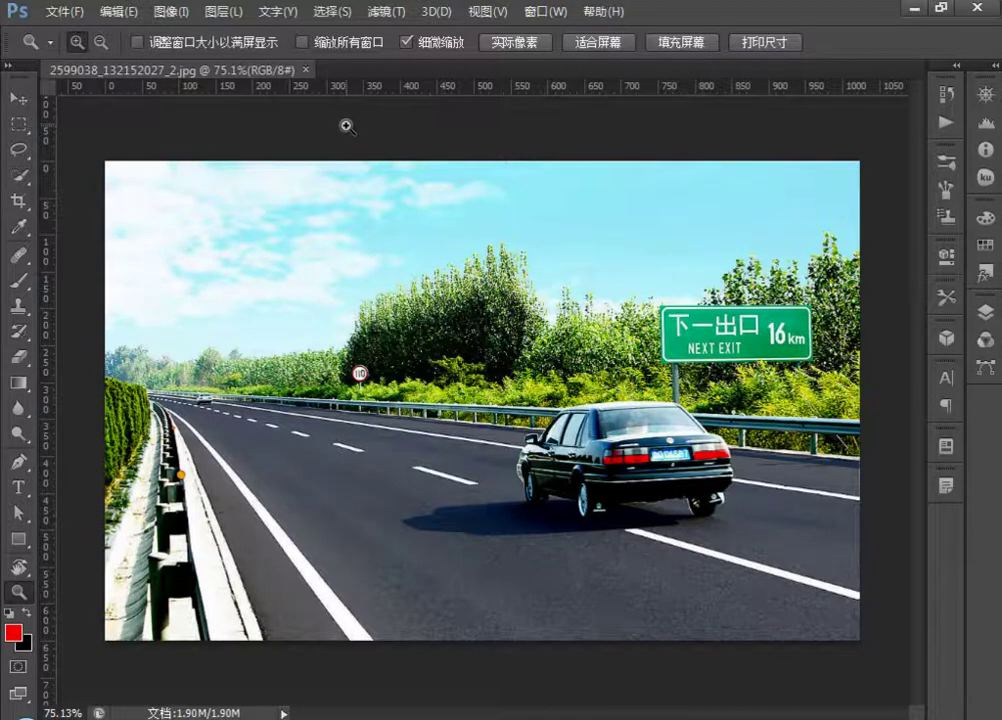
pyautogui.hotkey('ctrl', 'o')
pyautogui.click(583, 218)
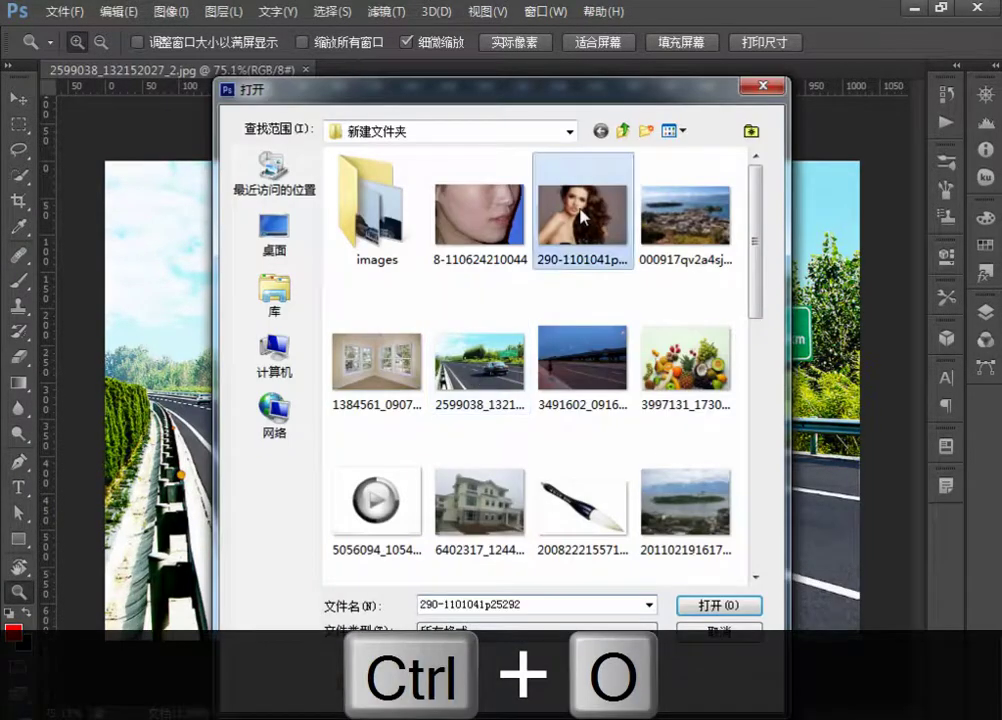
pyautogui.press('Escape')
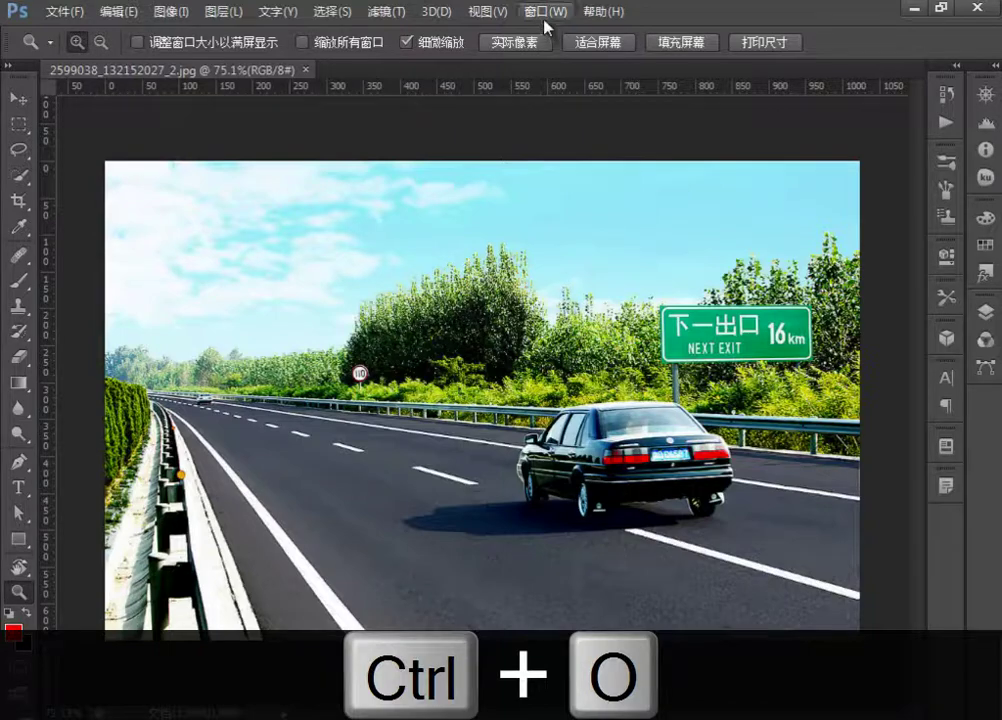
pyautogui.hotkey('ctrl', 'o')
pyautogui.doubleClick(604, 259)
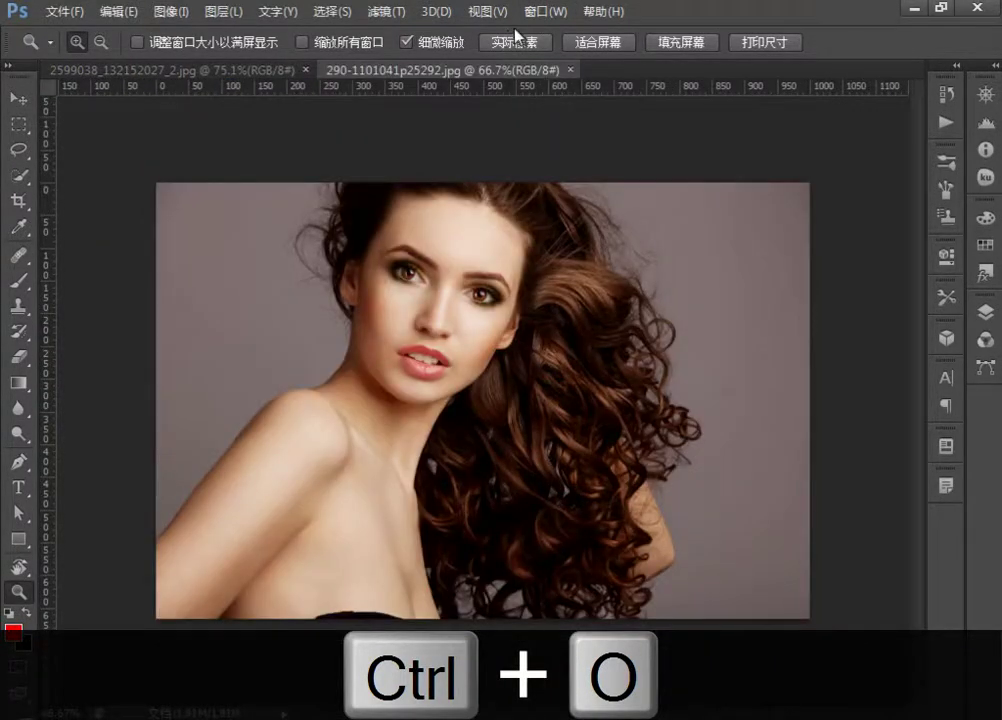
# Tile the two photos with Window > Arrange > 2-up Horizontal
pyautogui.click(545, 11)
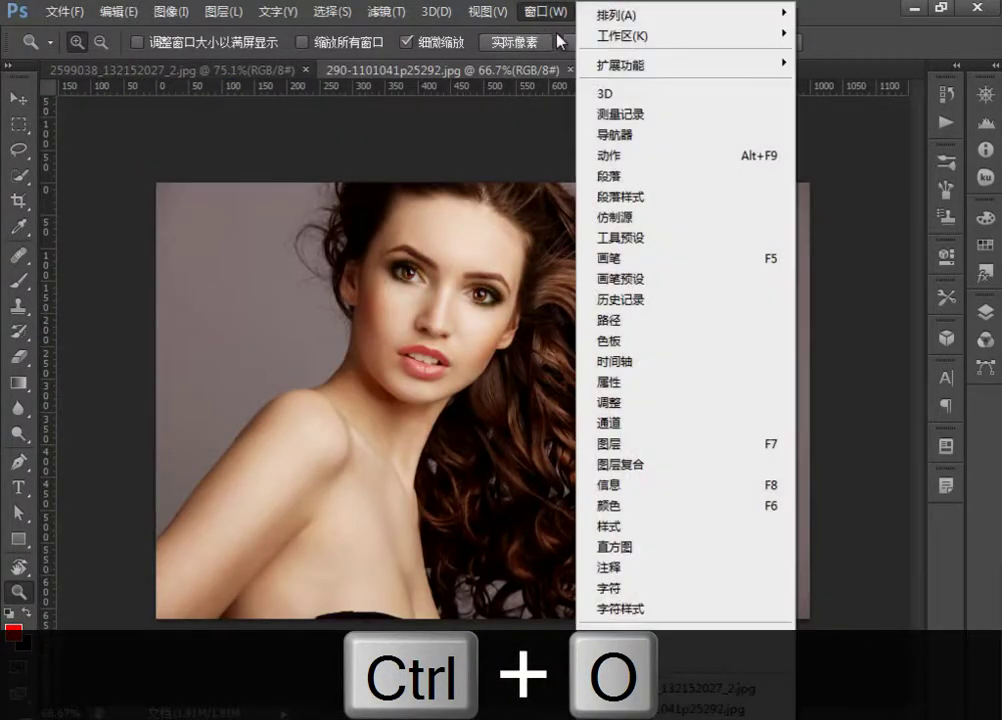
pyautogui.moveTo(745, 11)
pyautogui.click(450, 56)
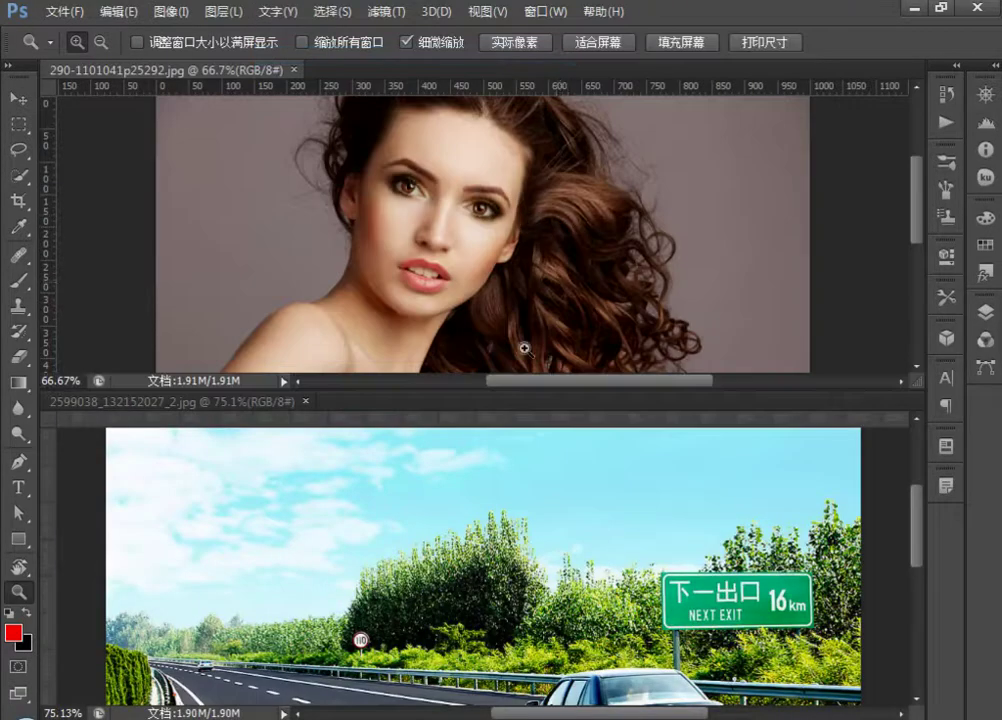
# Turn on Zoom All Windows, zoom both photos in, then out to 44.4% and 33.3%
pyautogui.click(303, 42)
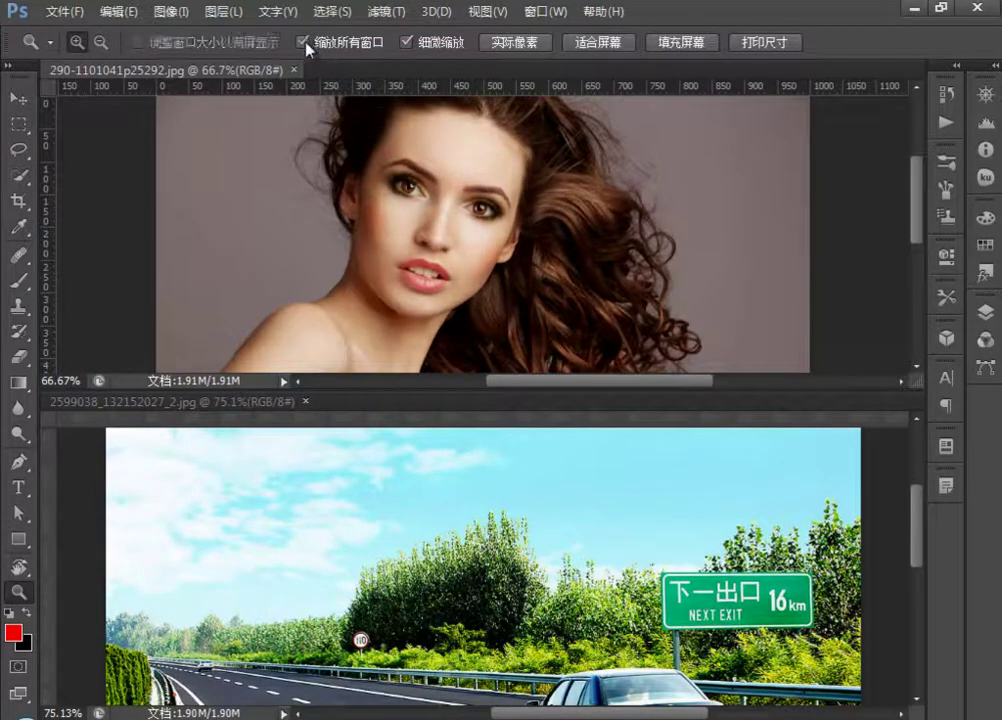
pyautogui.click(477, 496)
pyautogui.rightClick(489, 510)
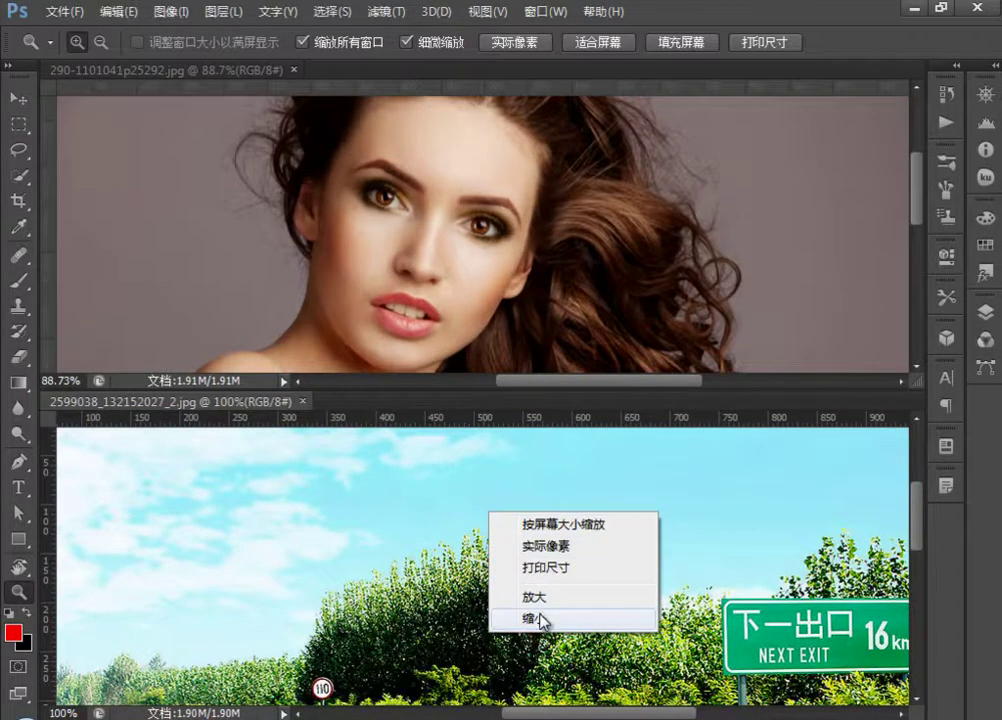
pyautogui.click(514, 622)
pyautogui.keyDown('alt'); pyautogui.click(486, 512); pyautogui.keyUp('alt')
pyautogui.keyDown('alt'); pyautogui.click(486, 512); pyautogui.keyUp('alt')
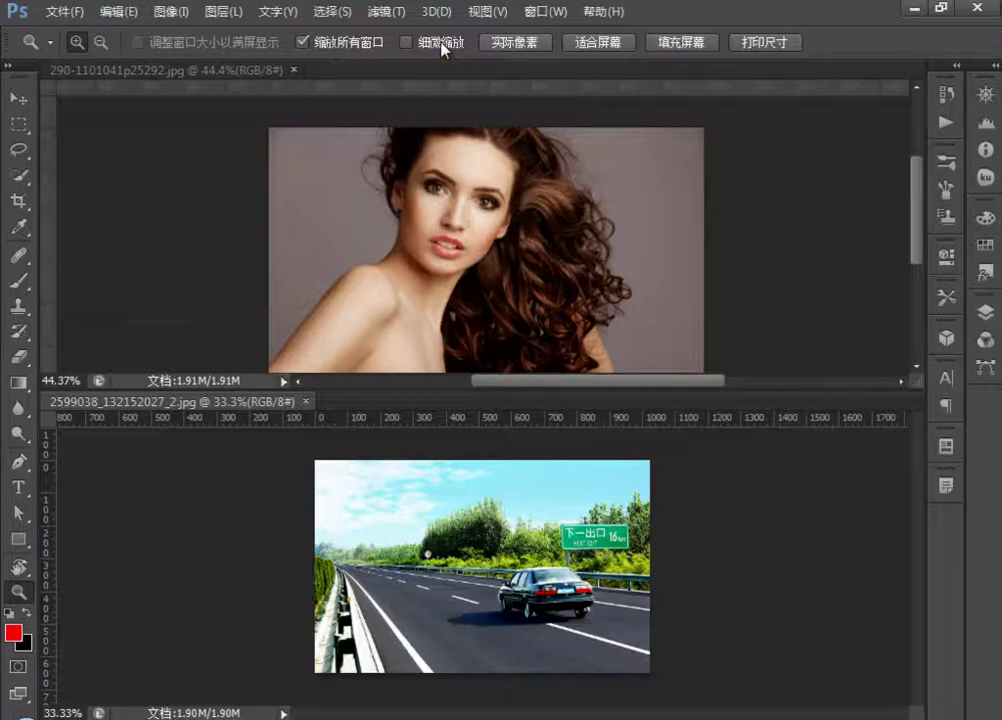
# Turn on Scrubby Zoom and zoom both photos in around the portrait's lips to 200%
pyautogui.click(409, 45)
pyautogui.click(472, 277)
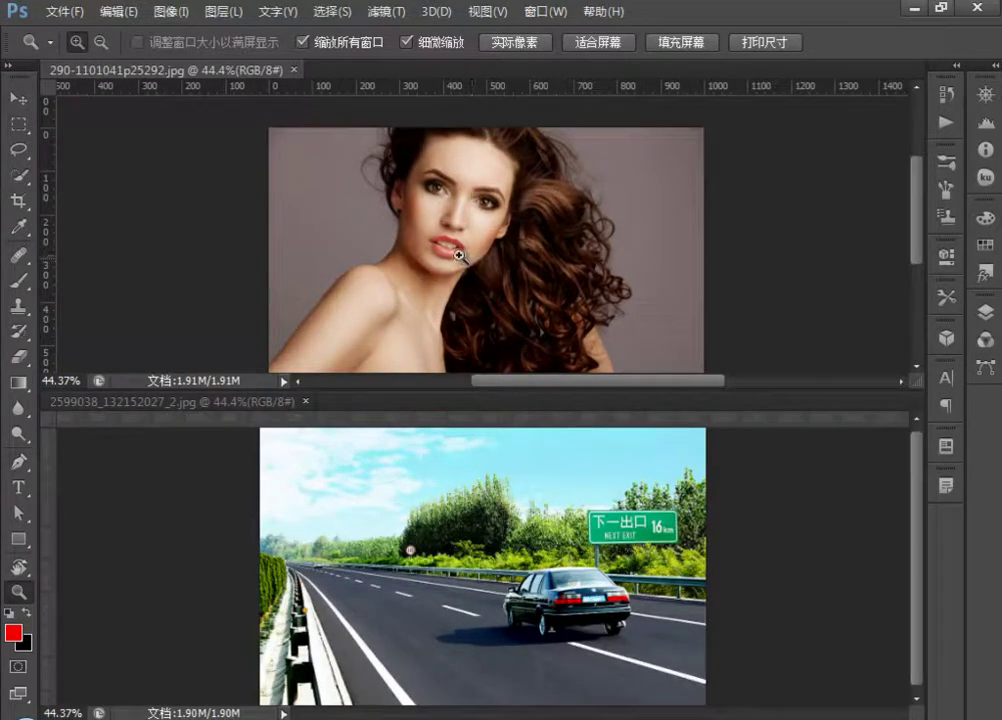
pyautogui.click(472, 262)
pyautogui.click(473, 258)
pyautogui.click(474, 254)
pyautogui.click(474, 252)
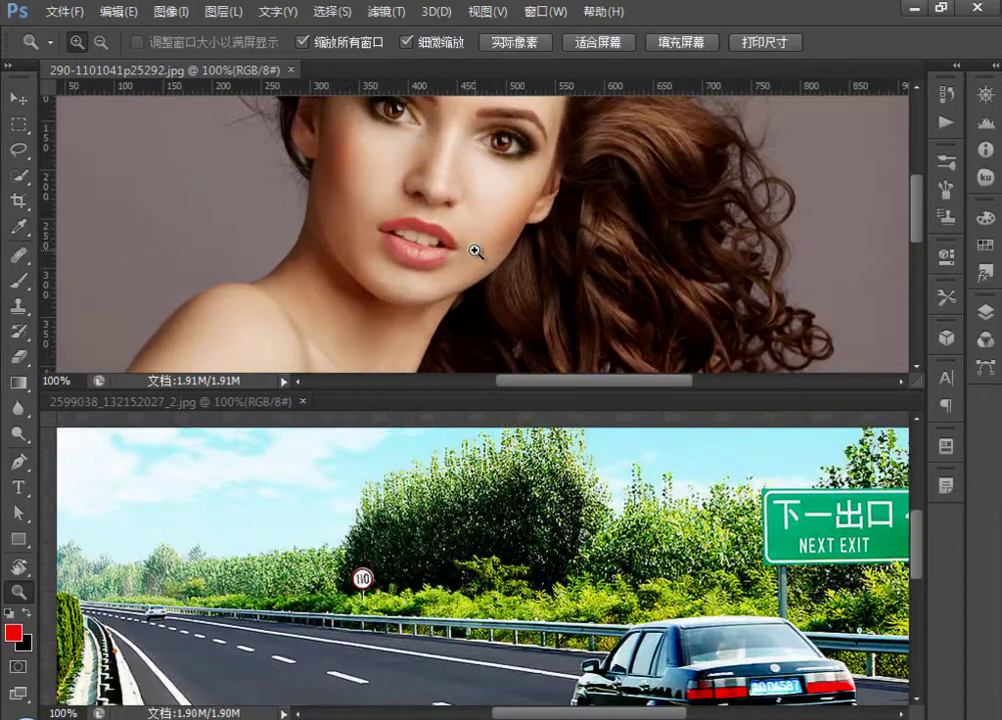
pyautogui.click(475, 253)
# Zoom the portrait out to 100%, turn off Scrubby Zoom, then zoom to 300% and 600%
pyautogui.rightClick(484, 207)
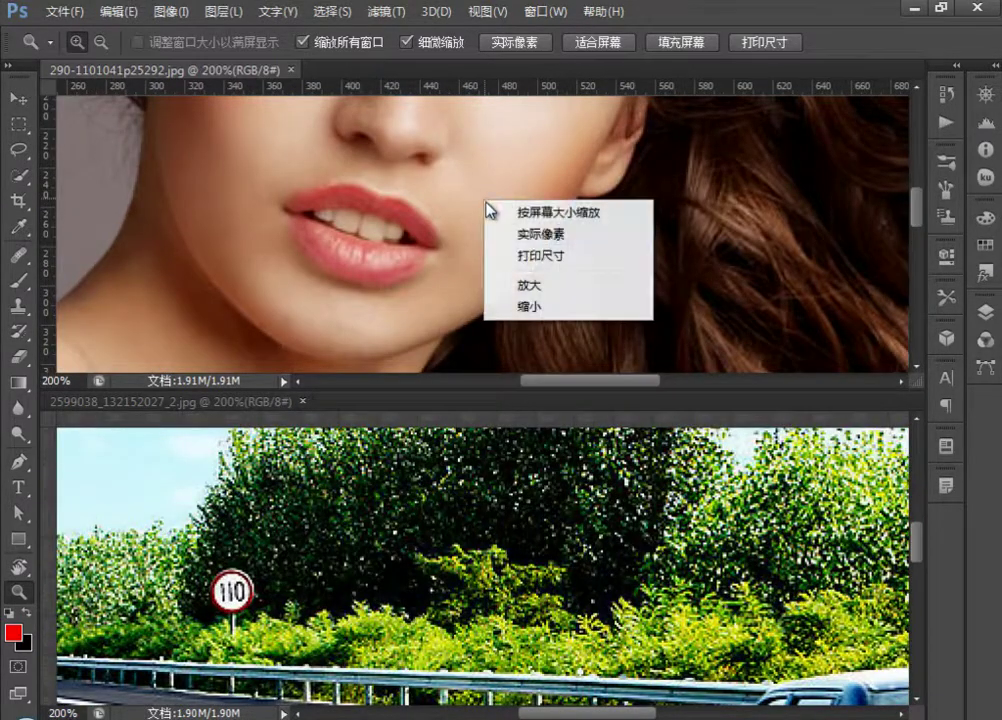
pyautogui.click(540, 305)
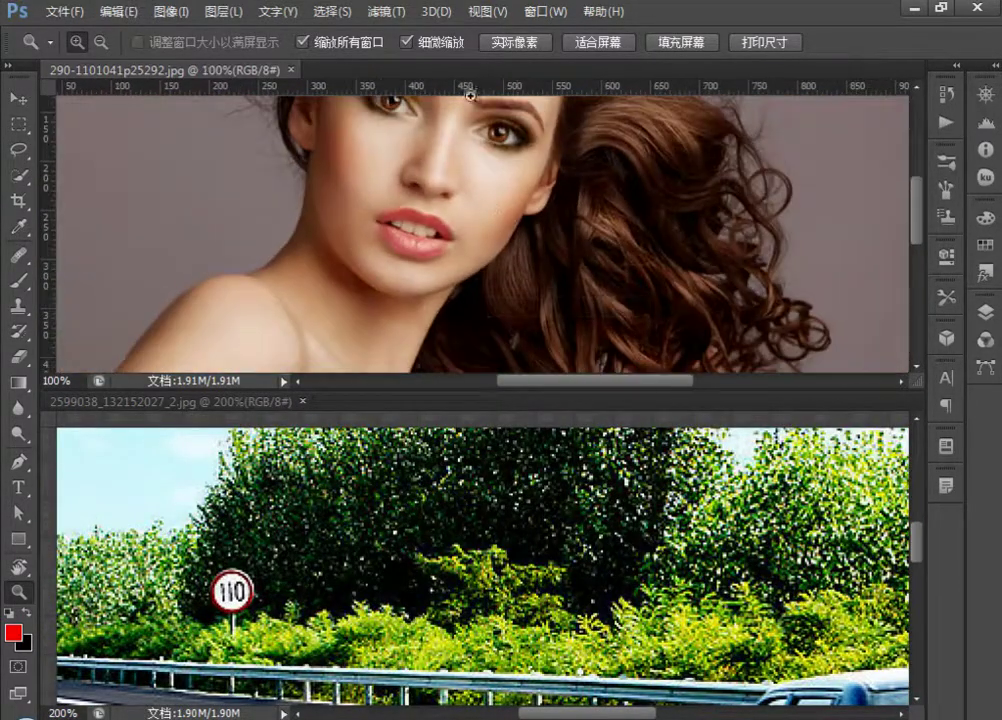
pyautogui.click(406, 44)
pyautogui.click(479, 209)
pyautogui.click(474, 213)
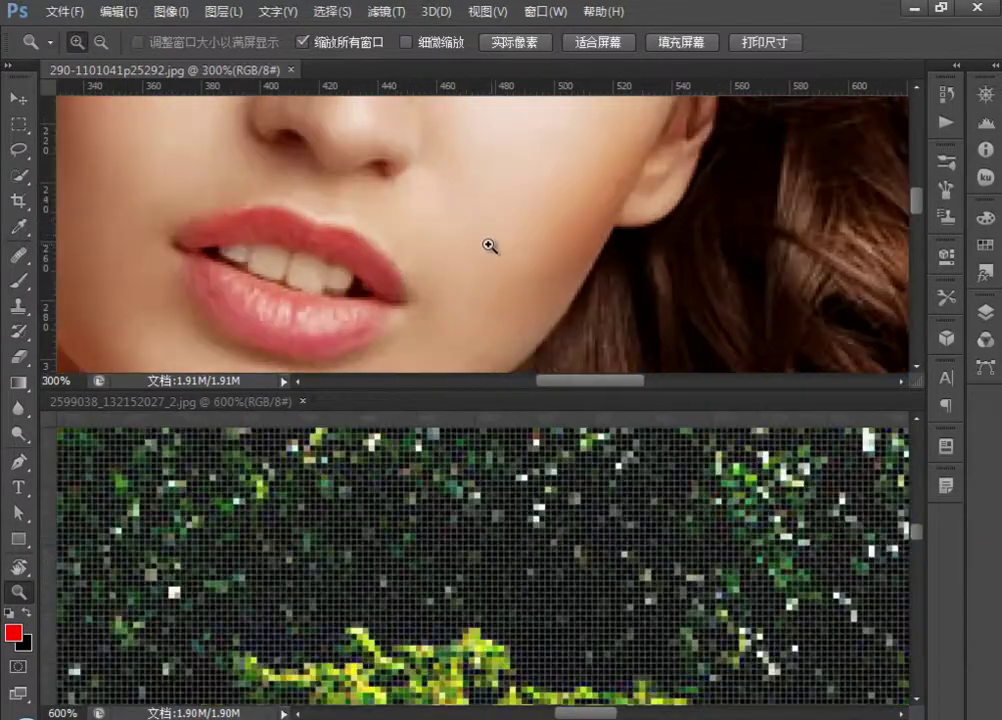
# Zoom both images to 400% and 800%, step back, then zoom out and fit the portrait
pyautogui.click(406, 43)
pyautogui.click(474, 230)
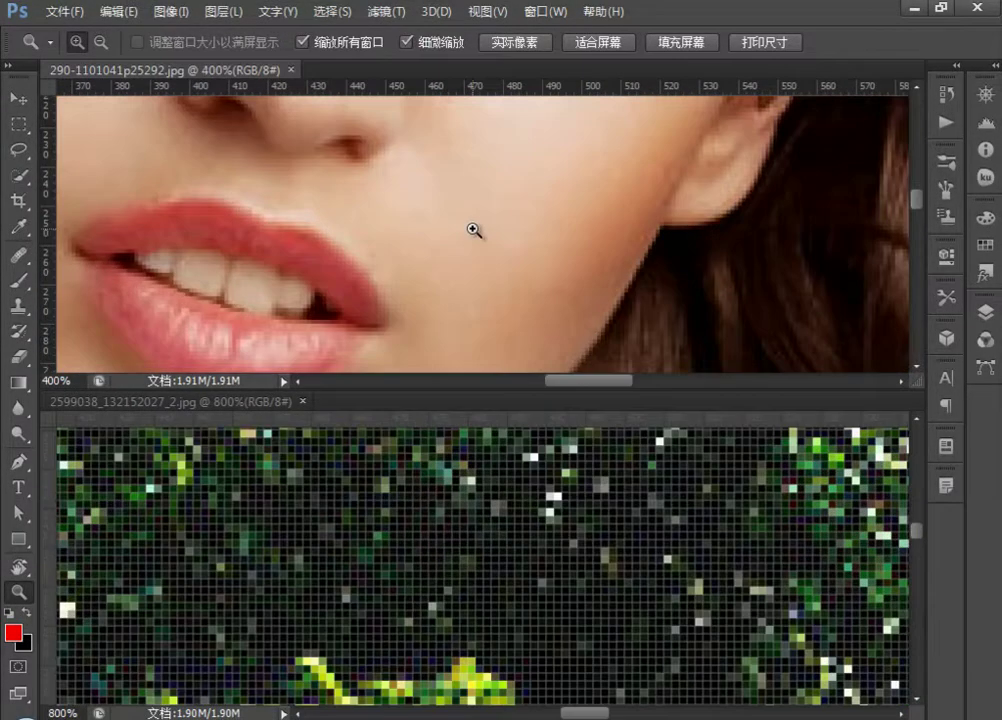
pyautogui.hotkey('ctrl', 'alt', 'z')
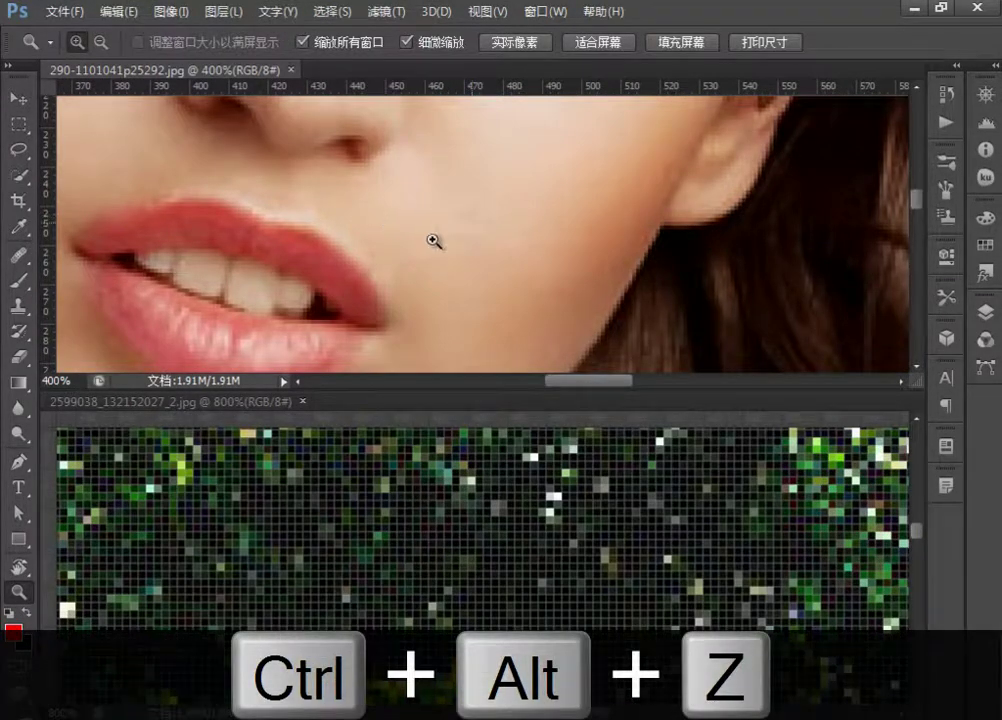
pyautogui.rightClick(442, 220)
pyautogui.click(505, 330)
pyautogui.rightClick(447, 206)
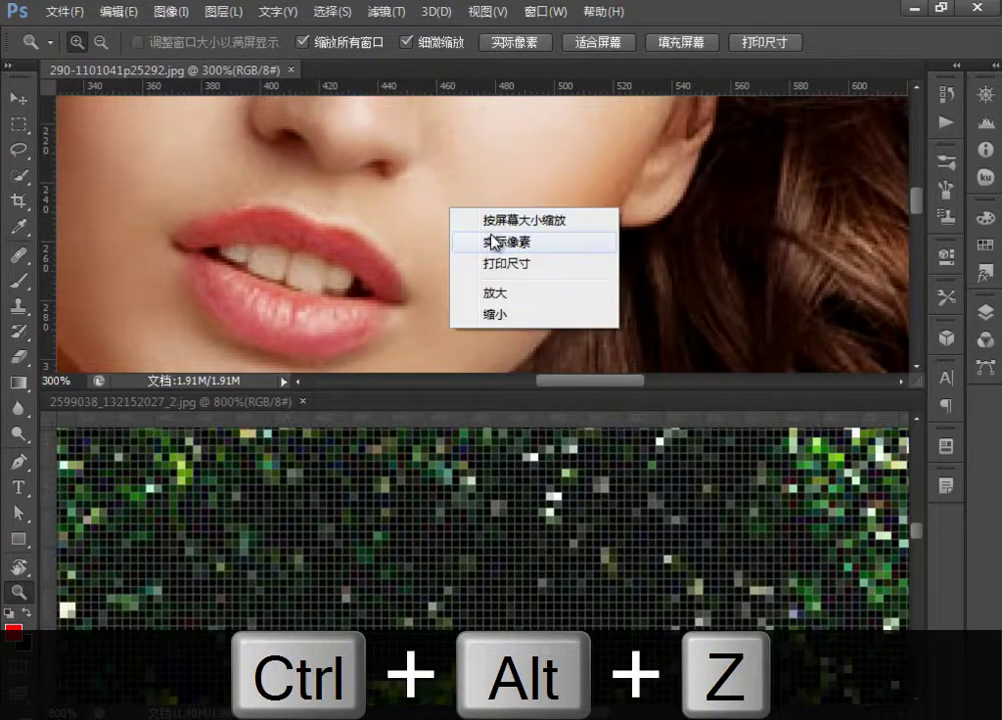
pyautogui.click(503, 222)
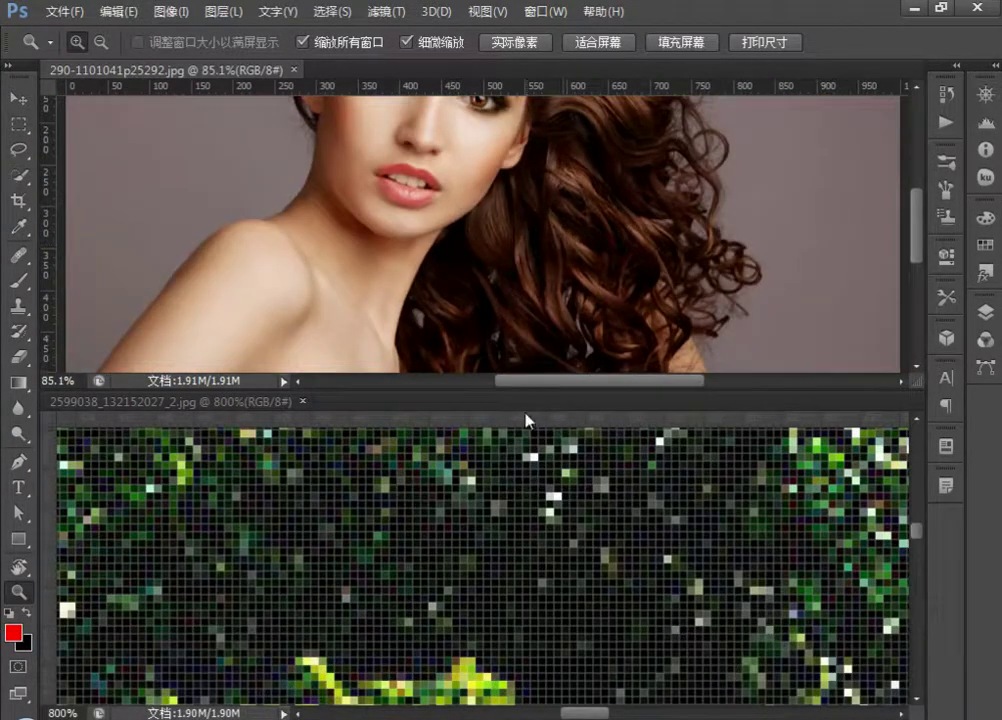
# Zoom both images out until the highway photo shows at 66.67%, then select the portrait
pyautogui.keyDown('alt'); pyautogui.click(425, 350); pyautogui.keyUp('alt')
pyautogui.keyDown('alt'); pyautogui.click(490, 505); pyautogui.keyUp('alt')
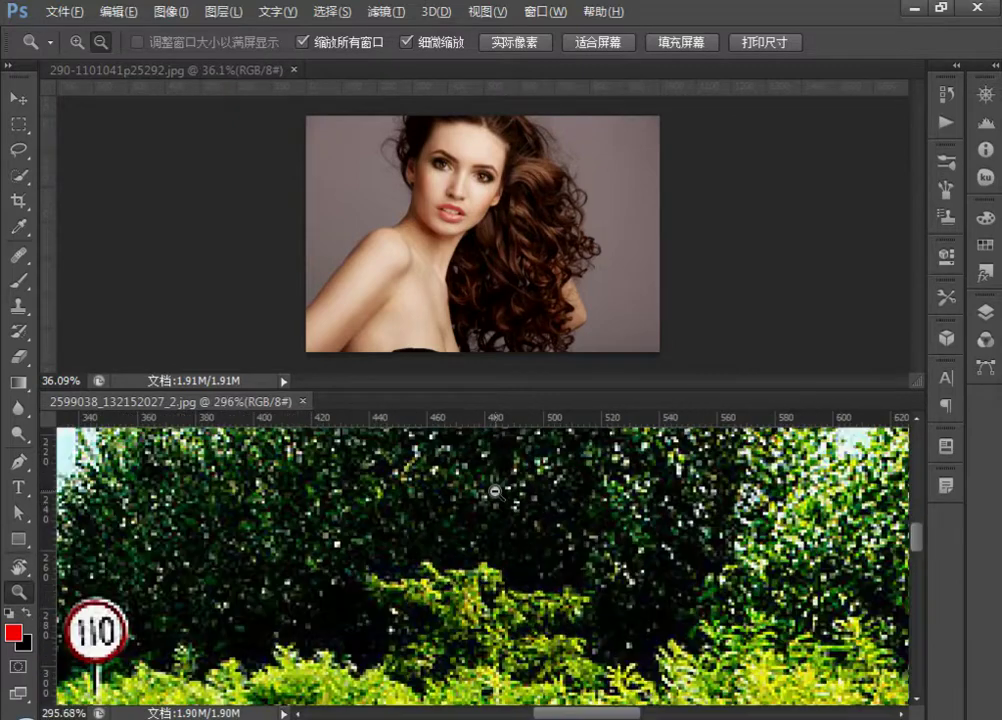
pyautogui.click(485, 501)
pyautogui.keyDown('alt'); pyautogui.click(490, 500); pyautogui.keyUp('alt')
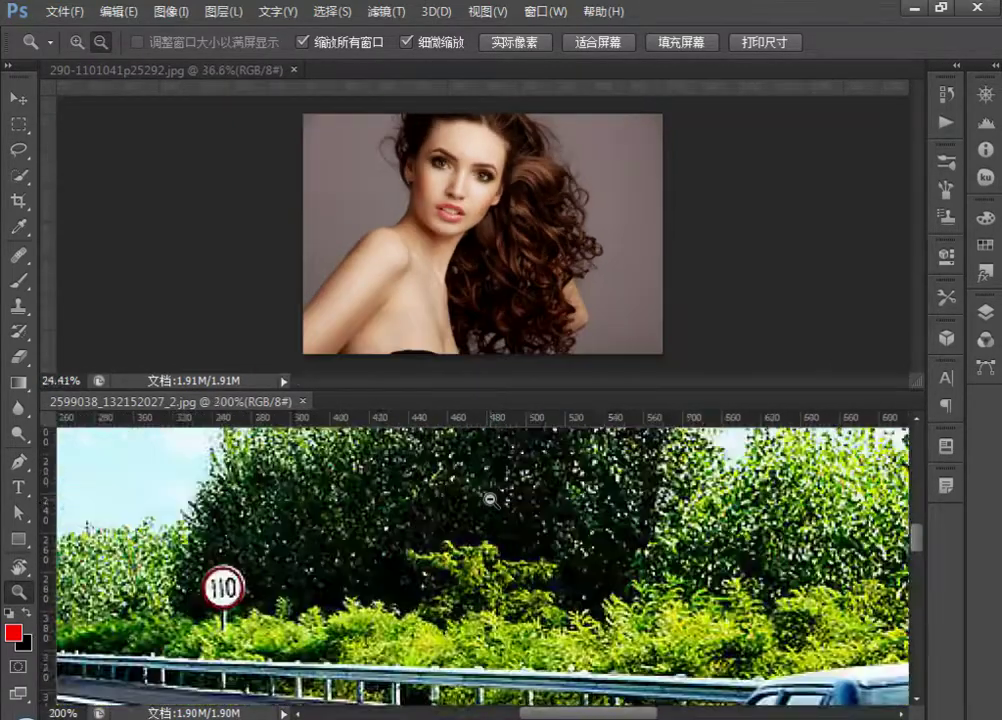
pyautogui.keyDown('alt'); pyautogui.click(490, 500); pyautogui.keyUp('alt')
pyautogui.keyDown('alt'); pyautogui.click(487, 497); pyautogui.keyUp('alt')
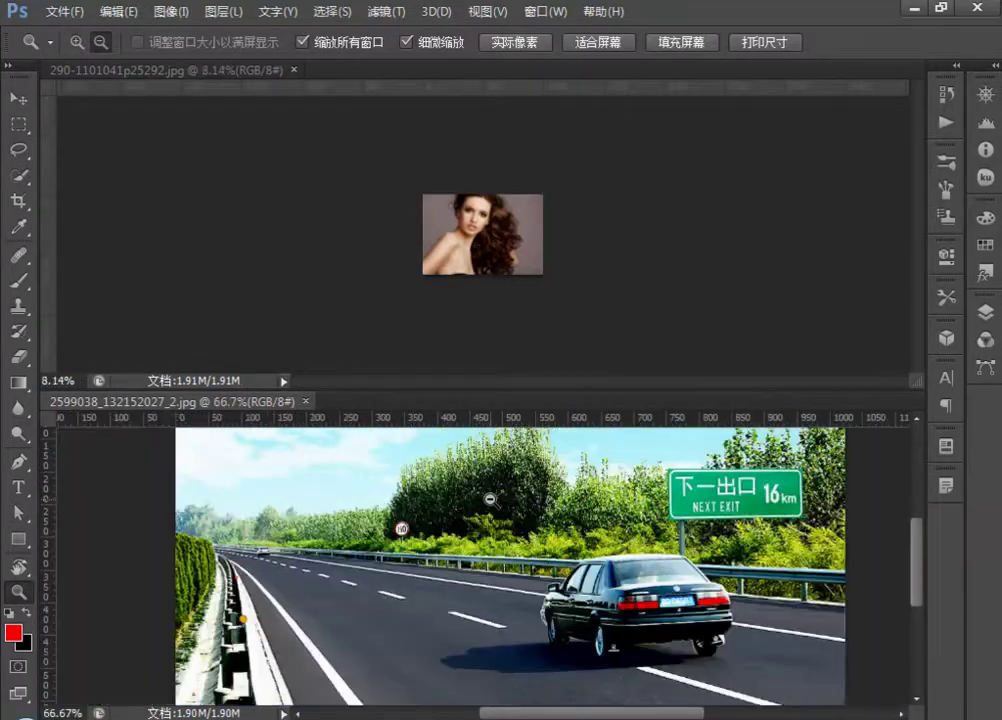
pyautogui.click(500, 230)
# Unlink window zooming, then take the portrait through 33.33%, Actual Pixels and Fit Screen to 100%
pyautogui.click(302, 42)
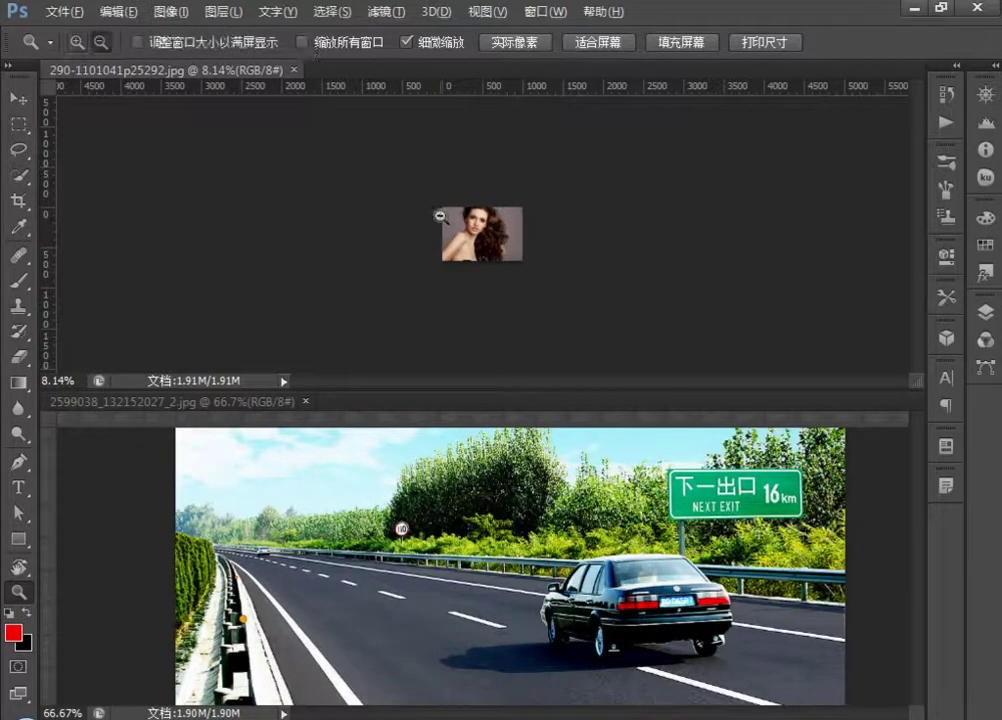
pyautogui.moveTo(483, 224)
pyautogui.mouseDown()
pyautogui.moveTo(474, 224)
pyautogui.moveTo(488, 224)
pyautogui.moveTo(493, 204)
pyautogui.mouseUp()
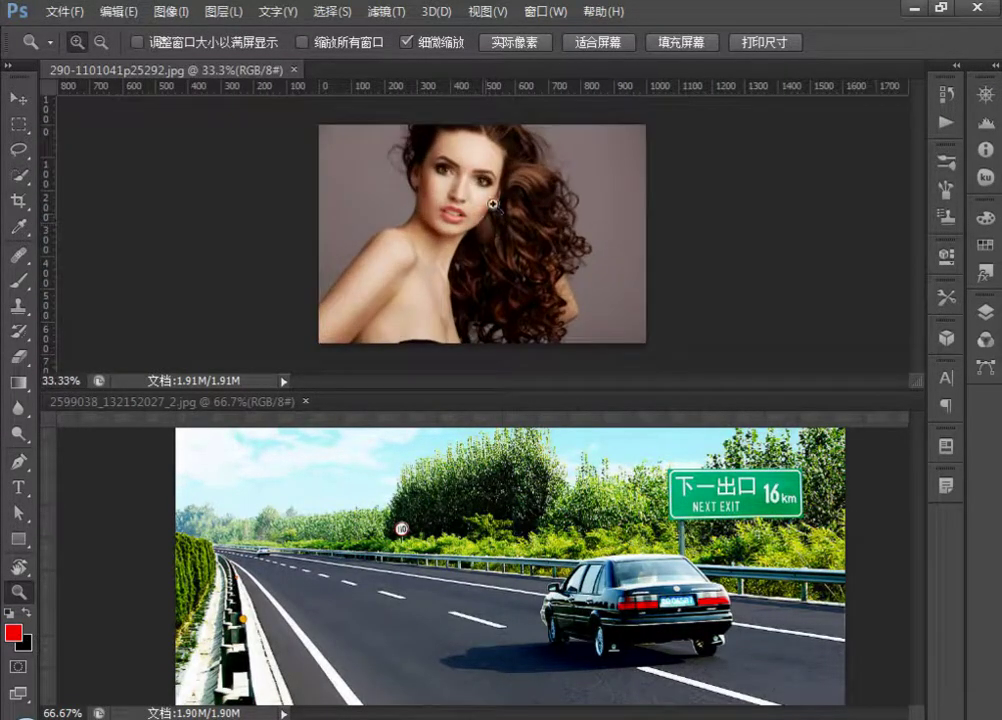
pyautogui.click(526, 43)
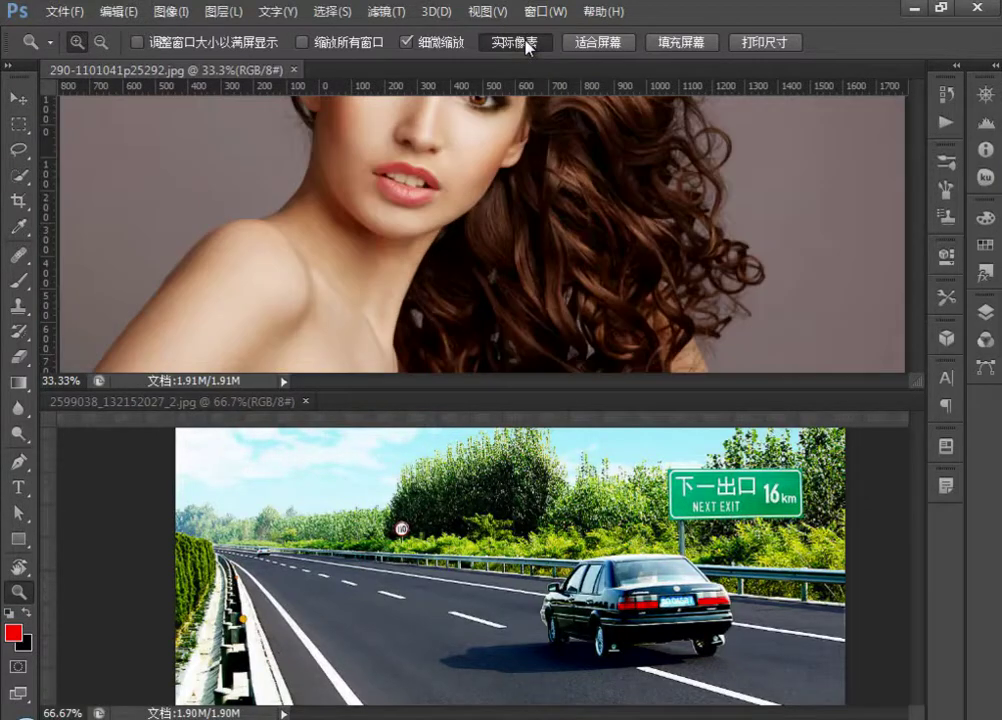
pyautogui.click(597, 50)
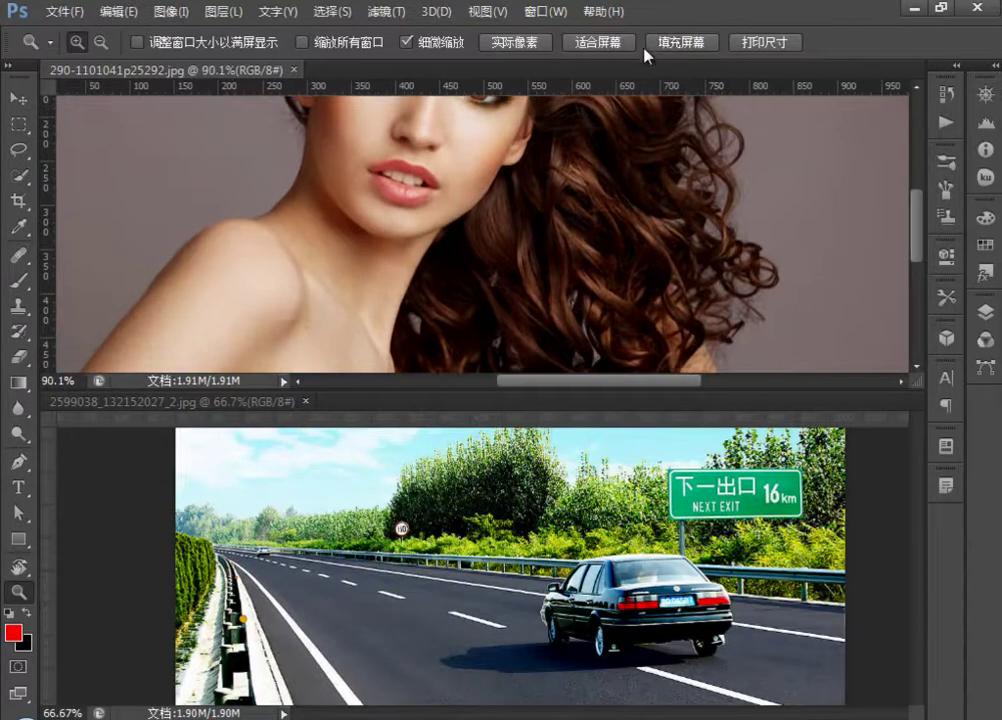
pyautogui.click(655, 166)
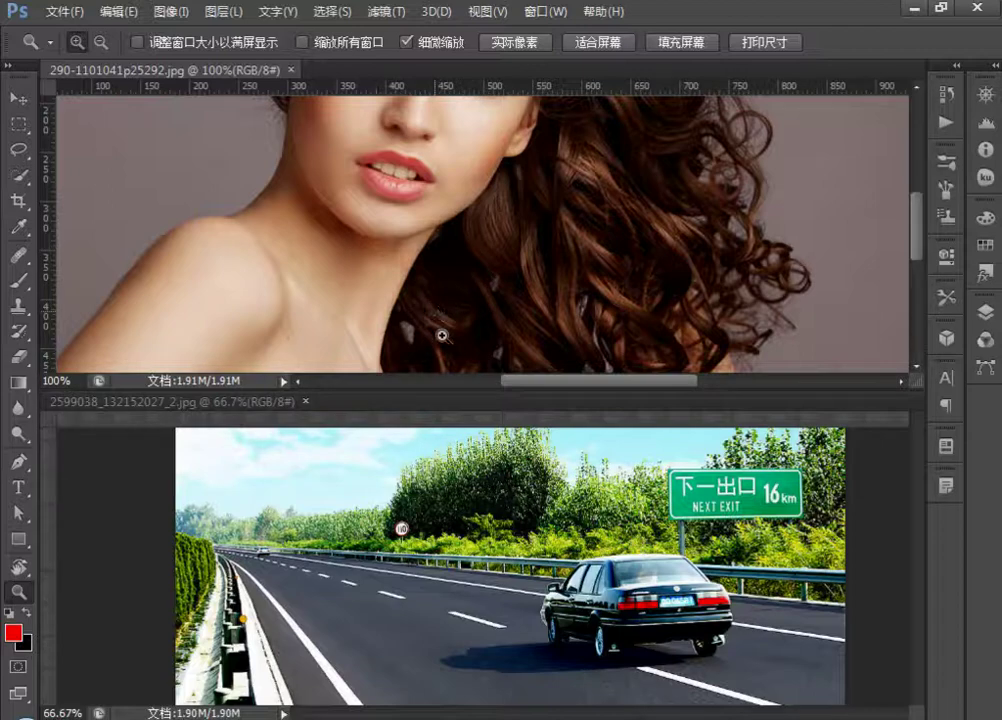
pyautogui.click(546, 11)
# Consolidate both photos into tabs, zoom the portrait out to 68.87%, then pick the Move tool
pyautogui.moveTo(597, 18)
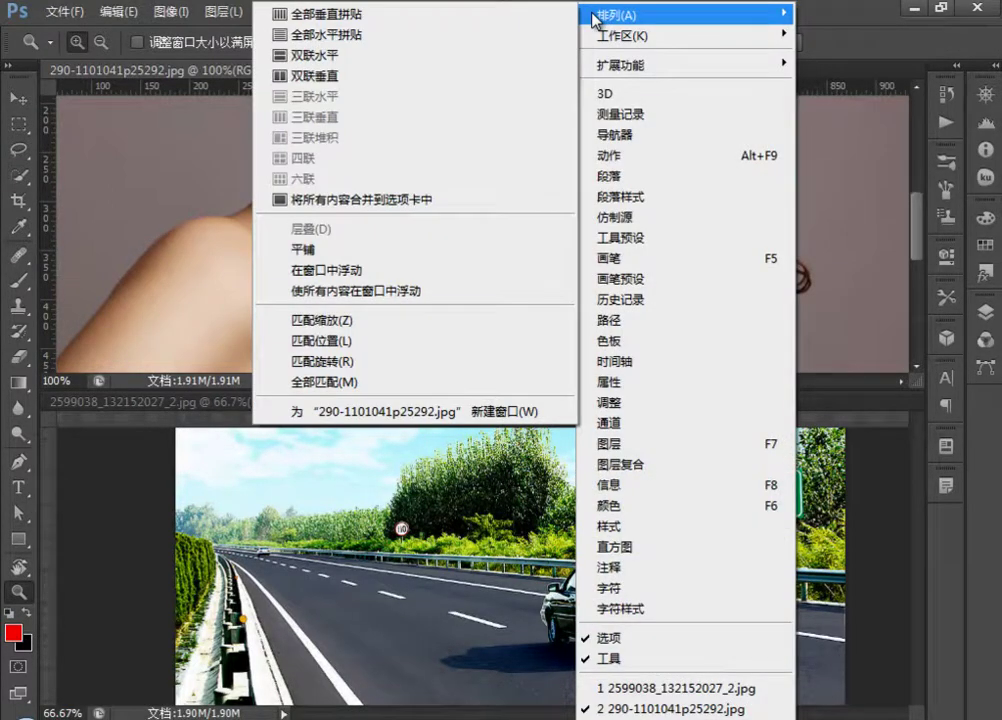
pyautogui.click(447, 200)
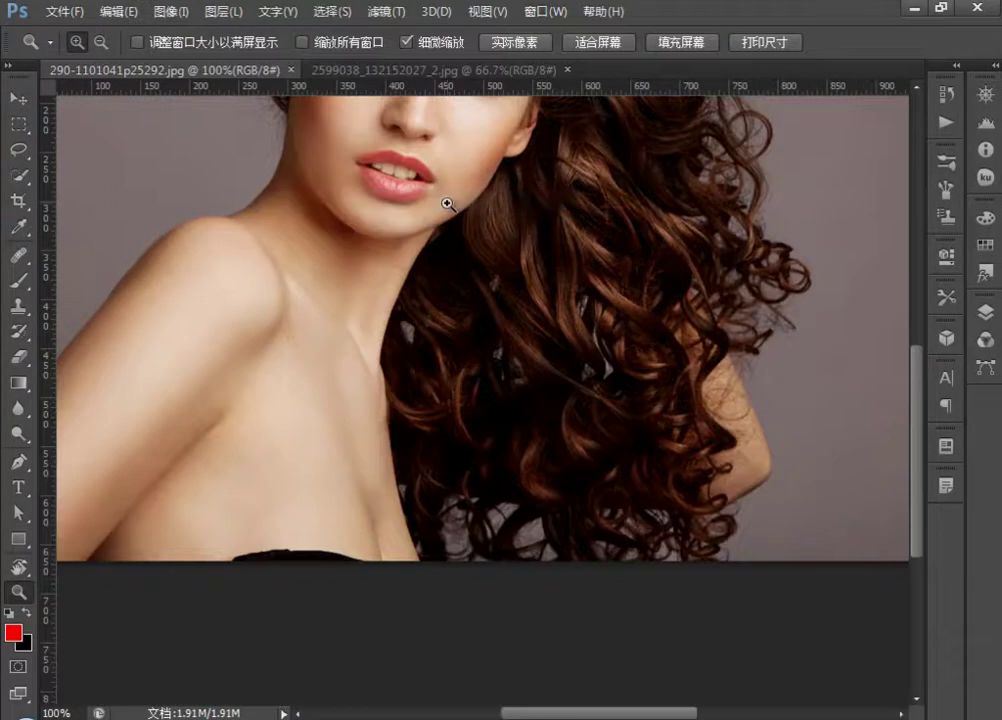
pyautogui.moveTo(447, 204); pyautogui.dragTo(449, 248)
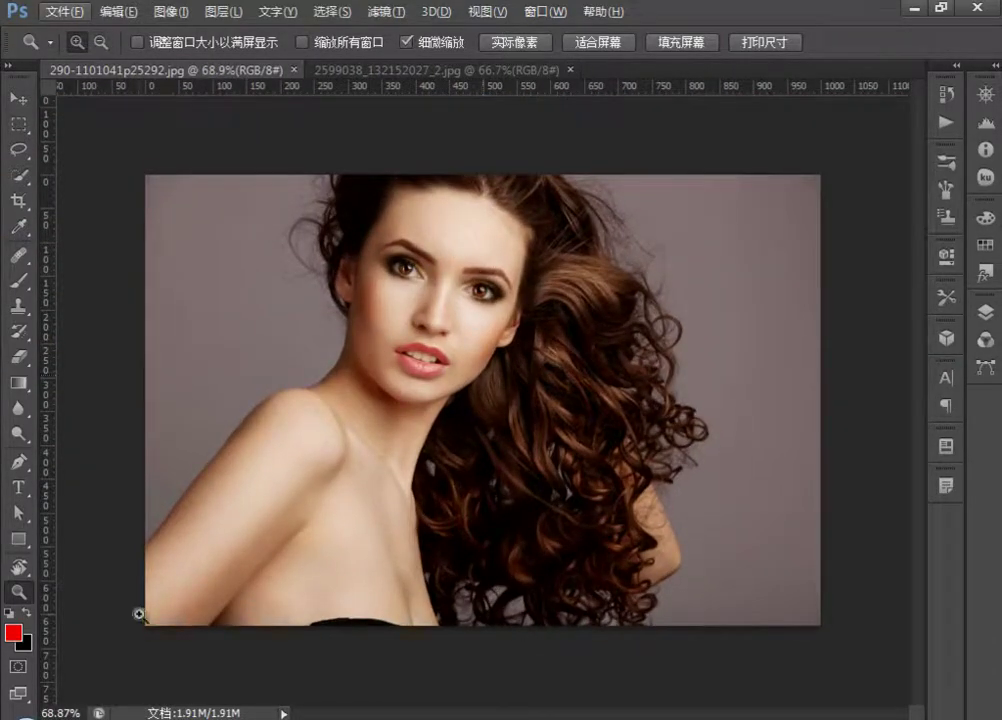
pyautogui.click(20, 603)
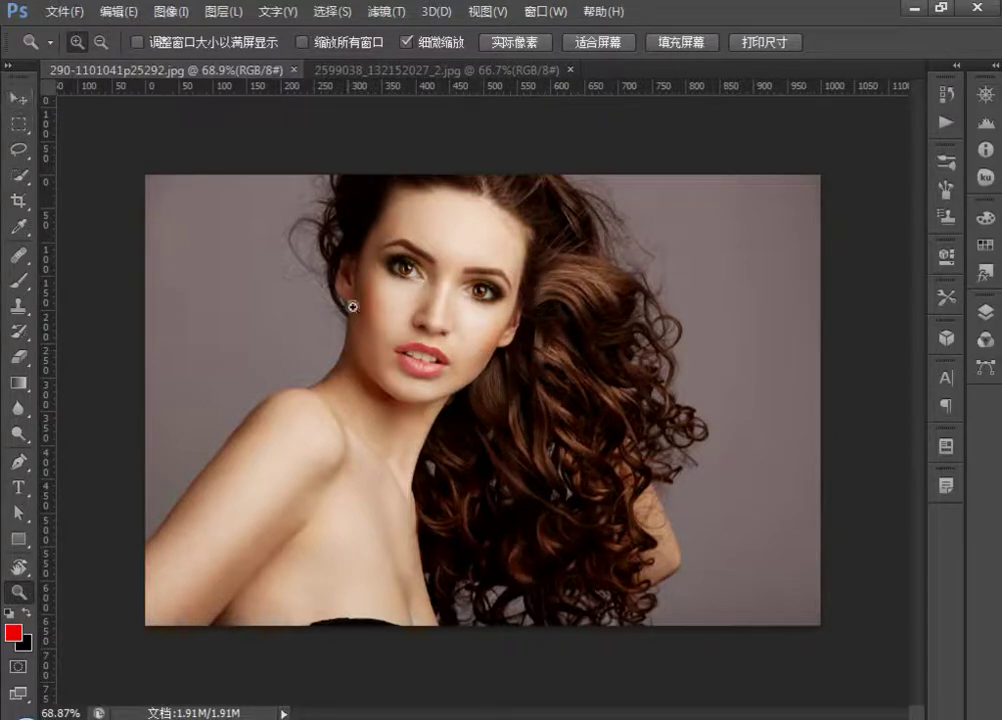
pyautogui.click(100, 42)
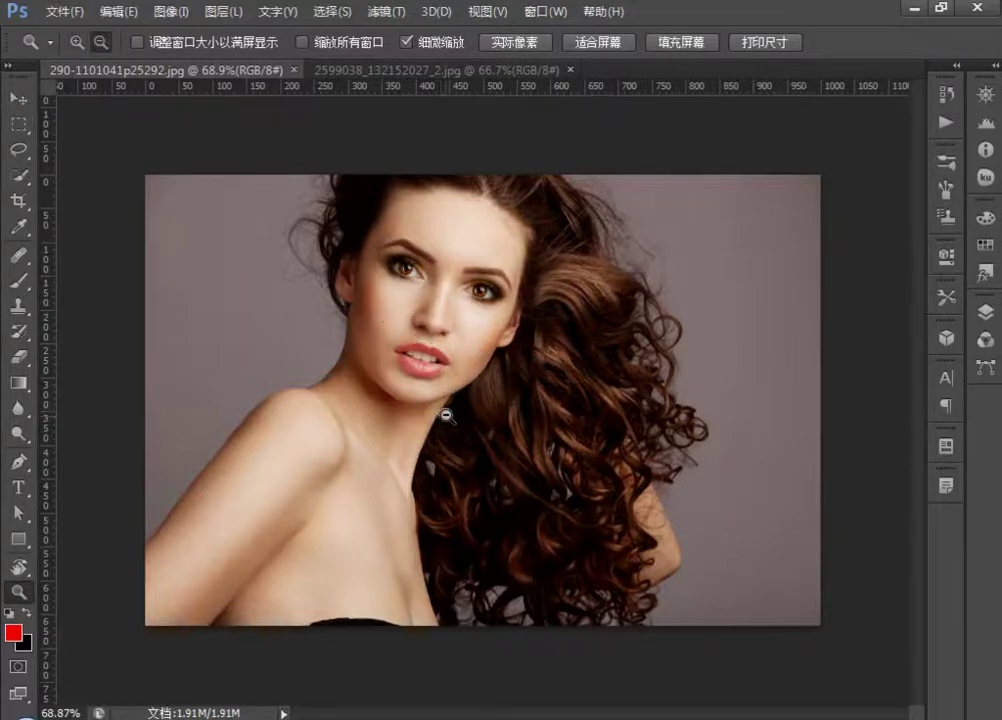
pyautogui.click(18, 98)
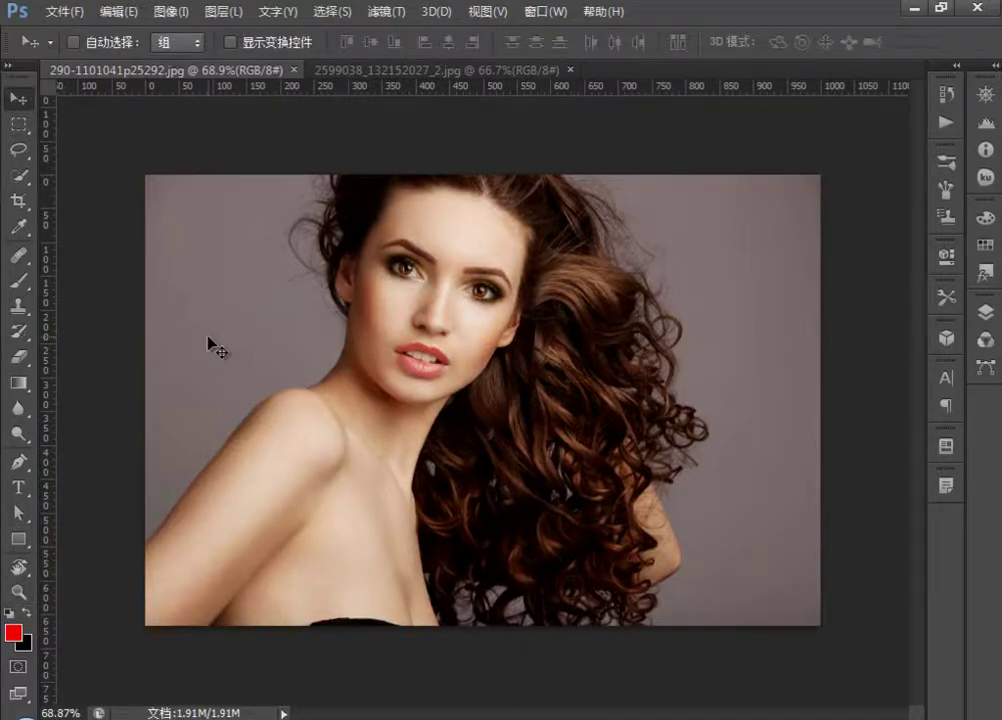
# Zoom the portrait with the scroll wheel, then step it with Ctrl+- and Ctrl+= back to 66.67%
pyautogui.click(18, 592)
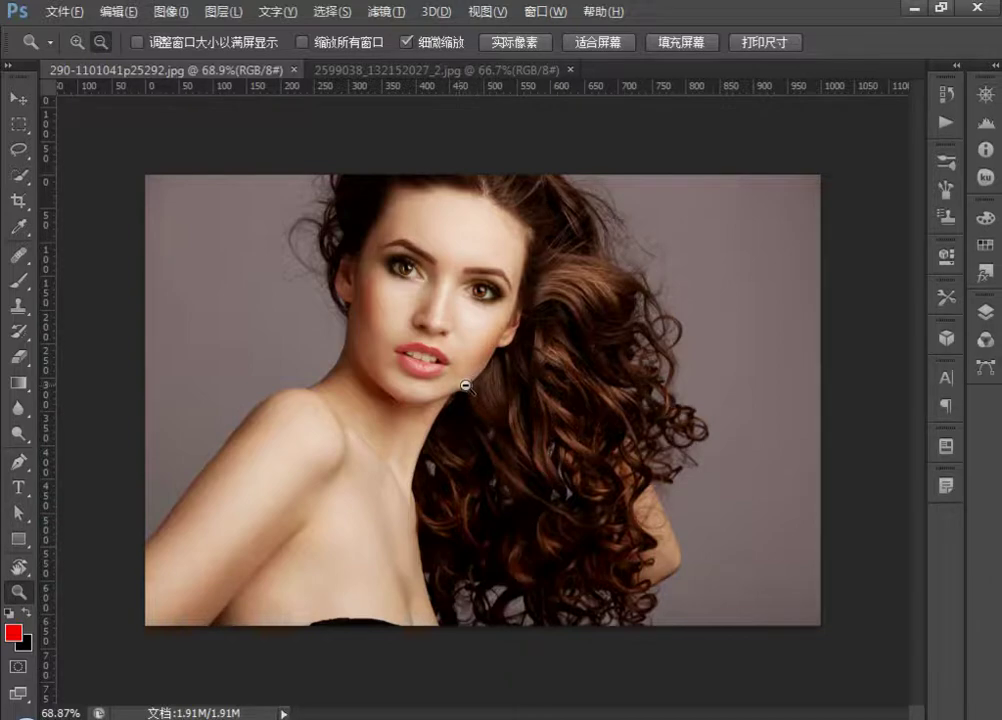
pyautogui.scroll(1, 464, 390)
pyautogui.scroll(1, 465, 387)
pyautogui.scroll(1, 465, 387)
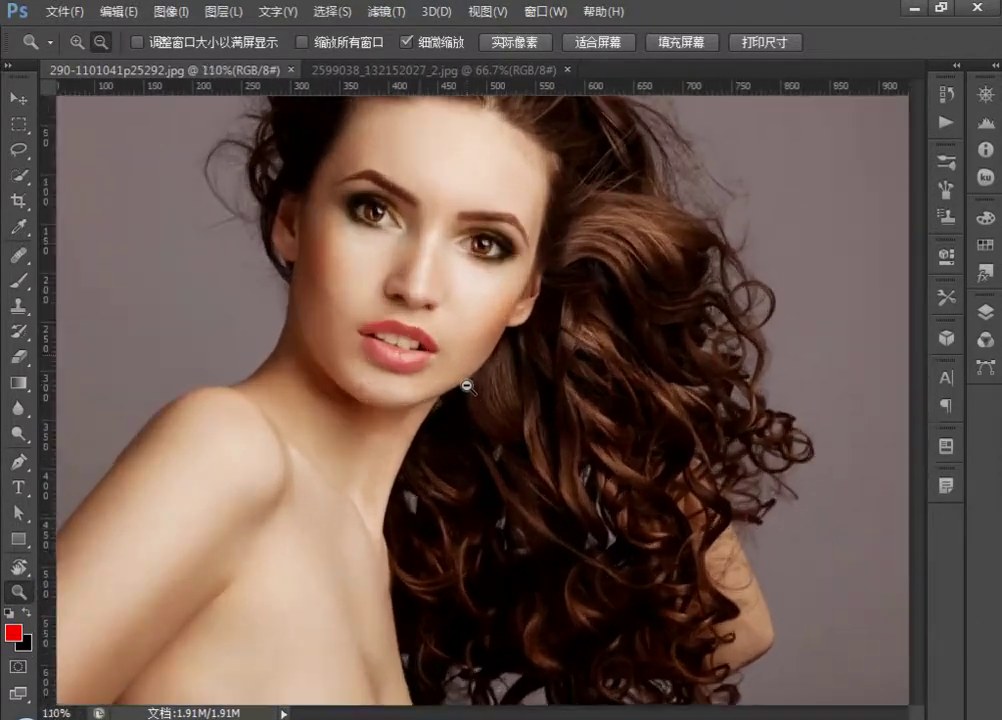
pyautogui.scroll(-3, 465, 387)
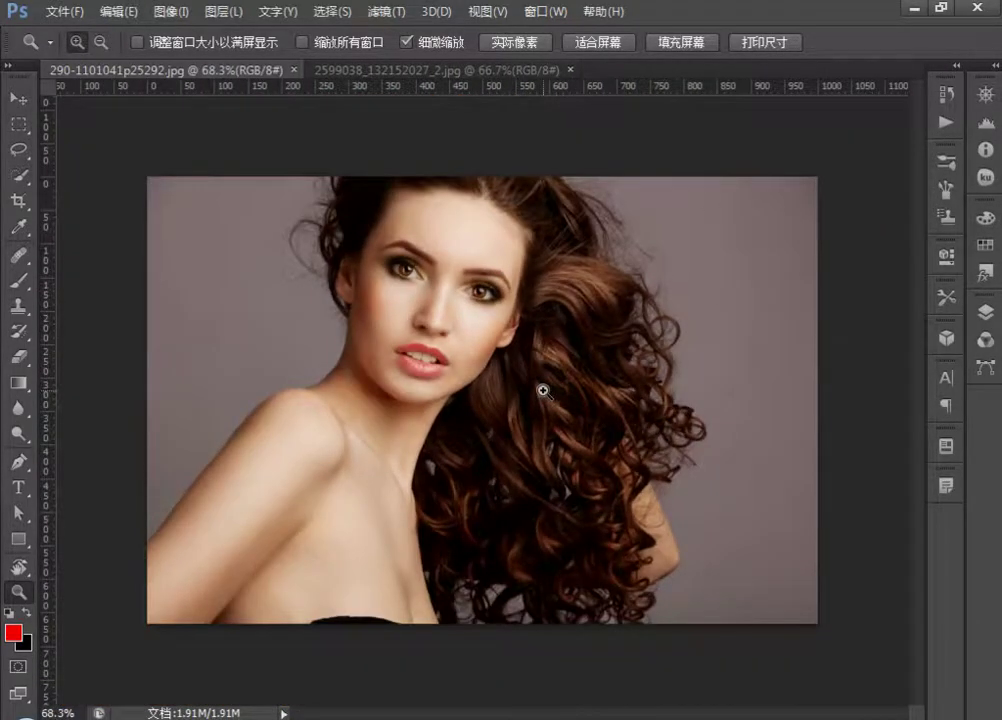
pyautogui.hotkey('ctrl', '-')
pyautogui.hotkey('ctrl', '=')
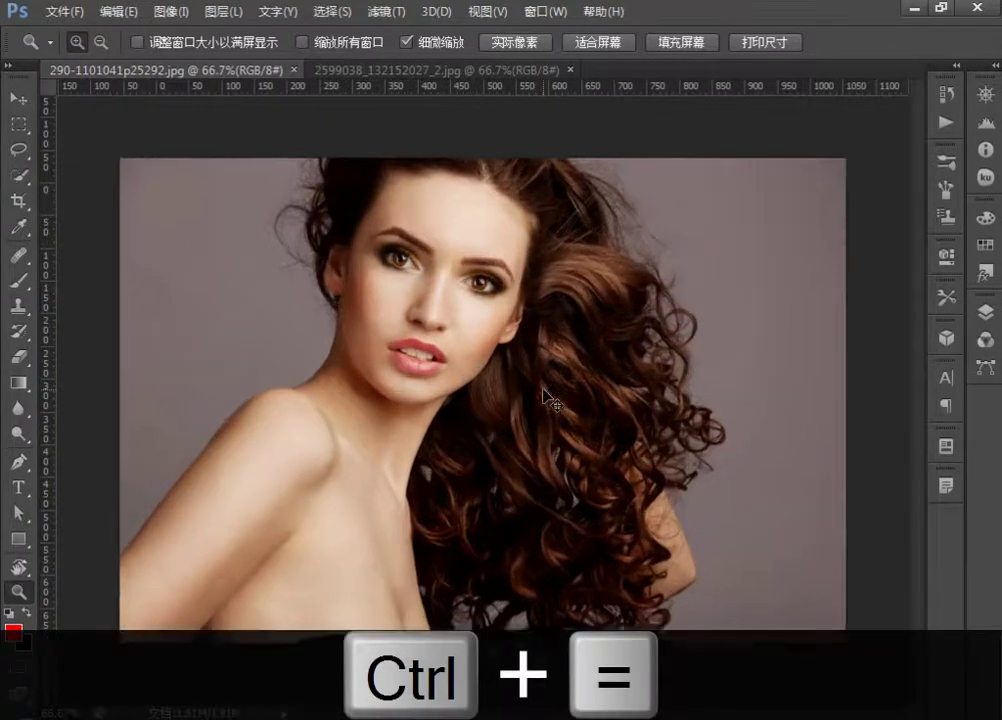
pyautogui.hotkey('ctrl', '-')
pyautogui.hotkey('ctrl', '-')
pyautogui.hotkey('ctrl', '-')
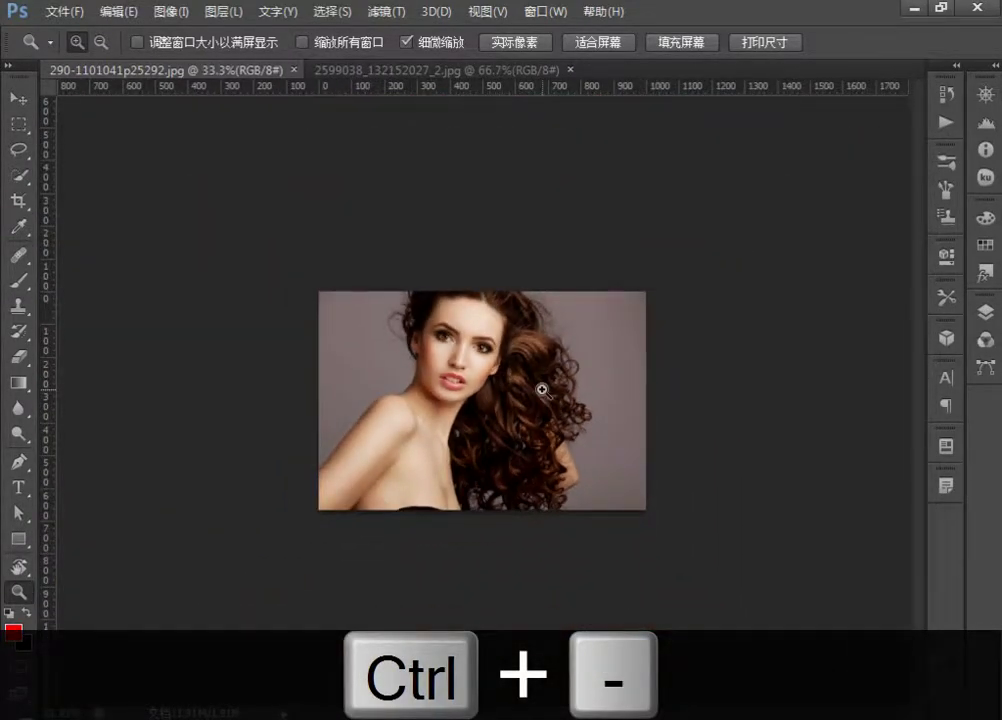
pyautogui.hotkey('ctrl', '=')
pyautogui.hotkey('ctrl', '=')
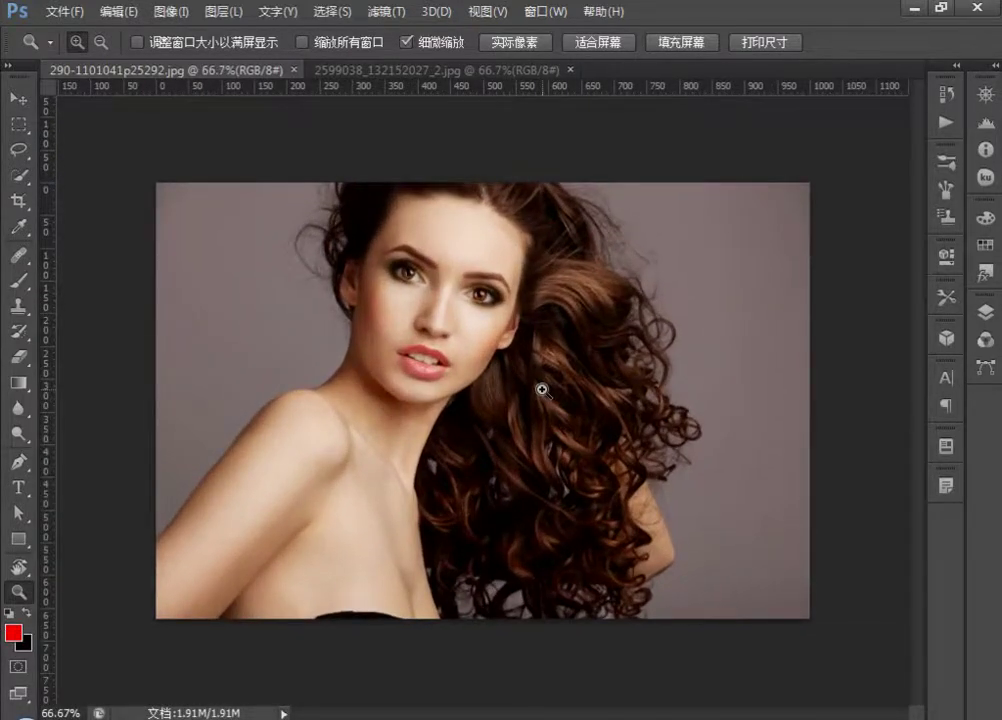
# In the Navigator, enter 100% zoom, raise it to 134.99%, and frame the portrait's face
pyautogui.click(986, 96)
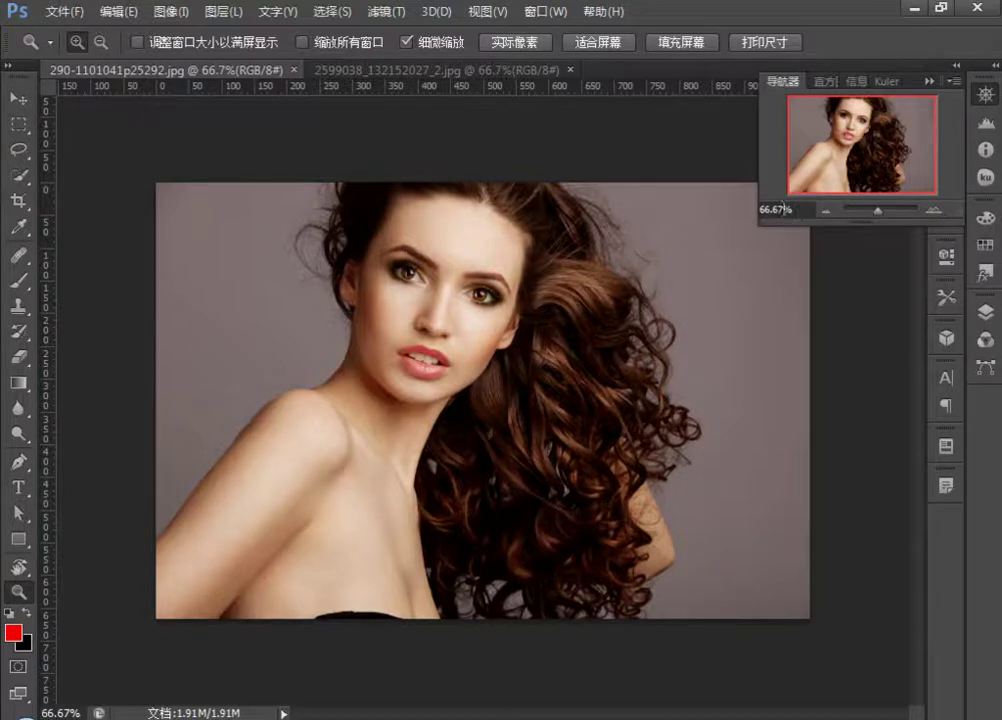
pyautogui.moveTo(784, 210); pyautogui.dragTo(761, 209)
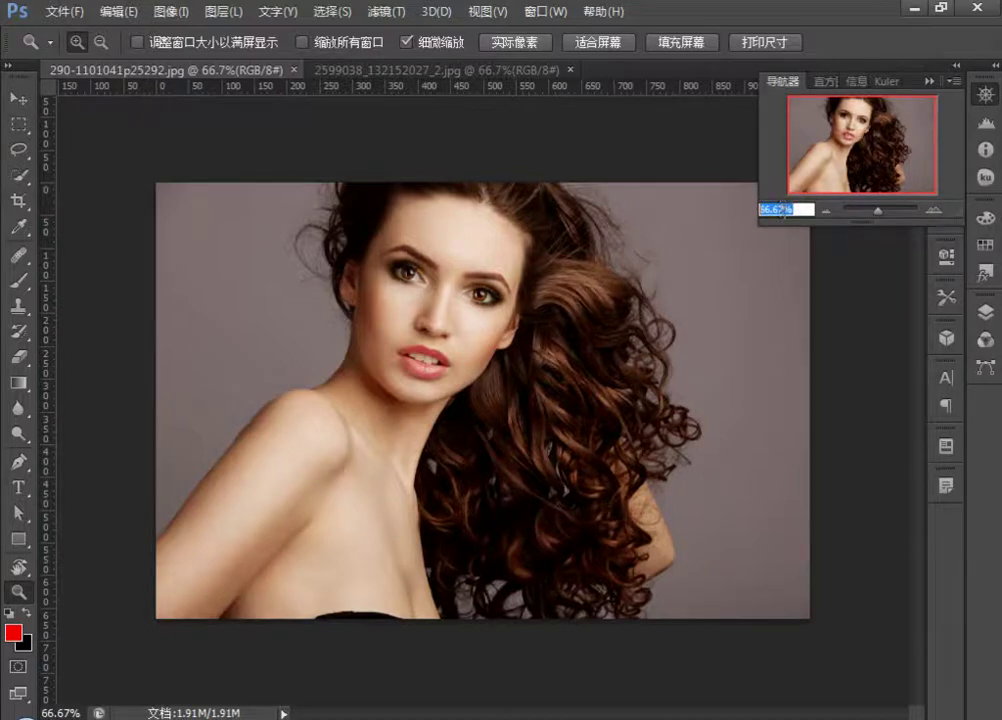
pyautogui.write('100')
pyautogui.press('Return')
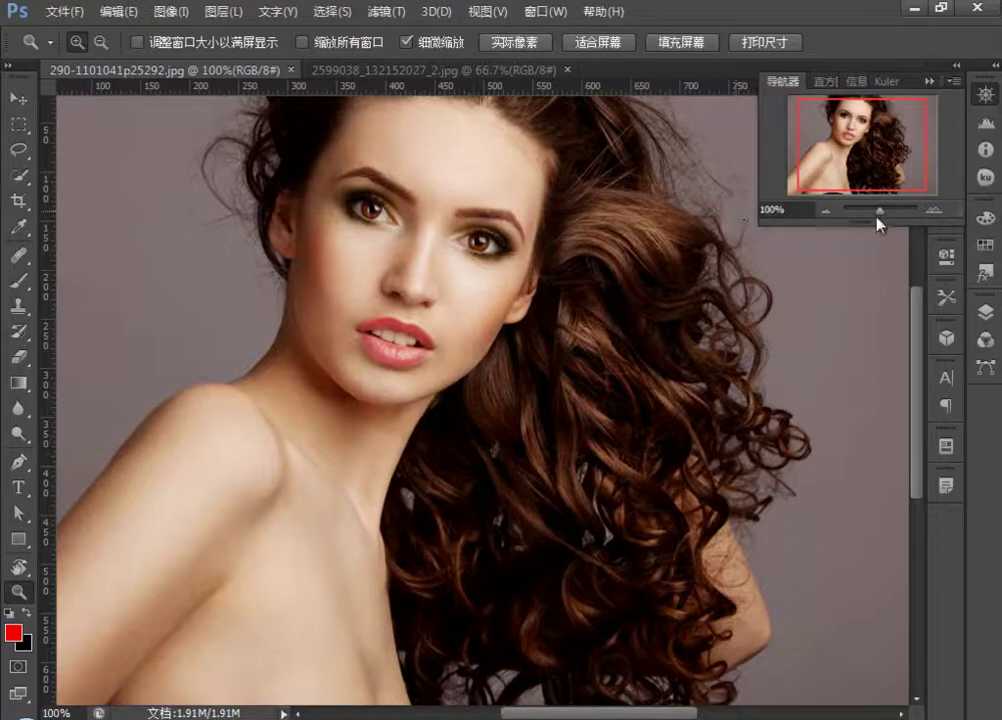
pyautogui.moveTo(877, 219)
pyautogui.mouseDown()
pyautogui.moveTo(868, 217)
pyautogui.moveTo(884, 215)
pyautogui.mouseUp()
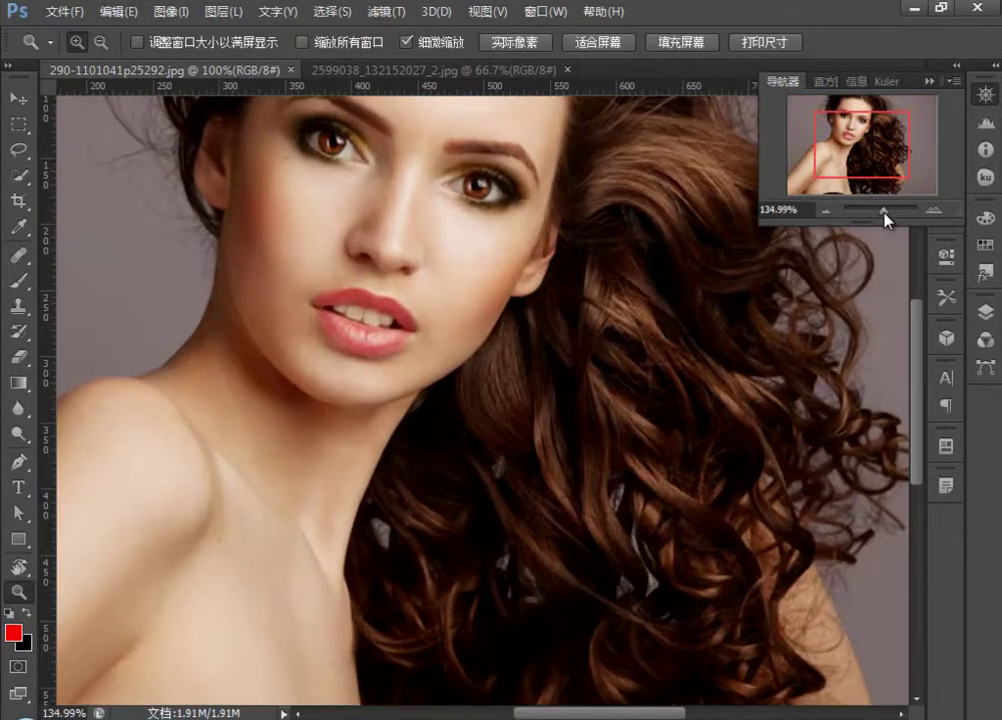
pyautogui.moveTo(861, 161); pyautogui.dragTo(826, 131)
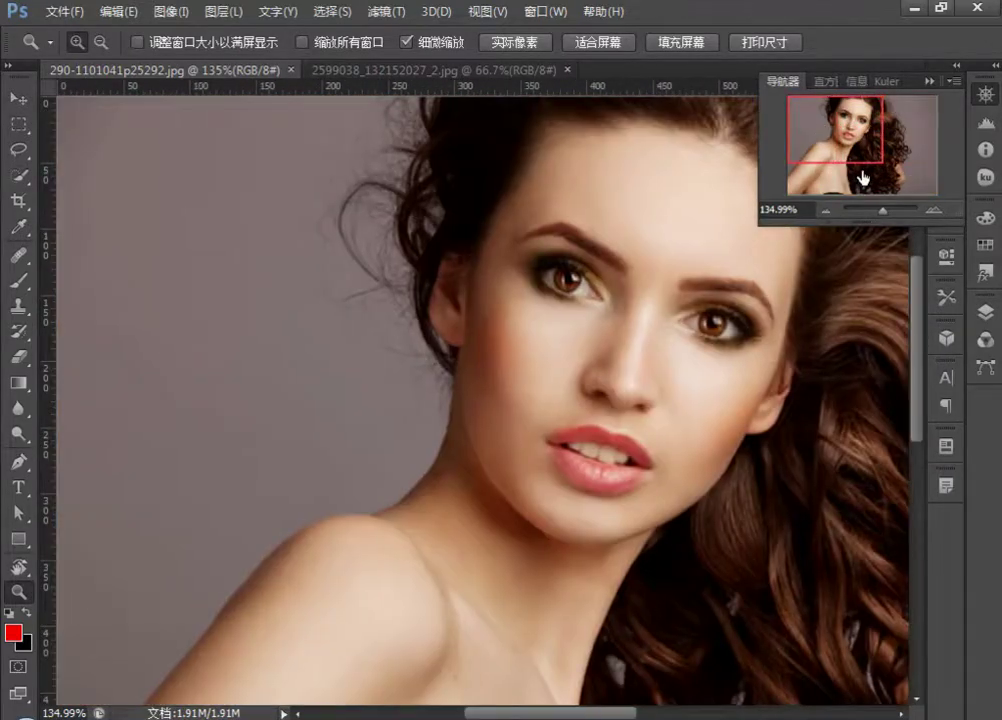